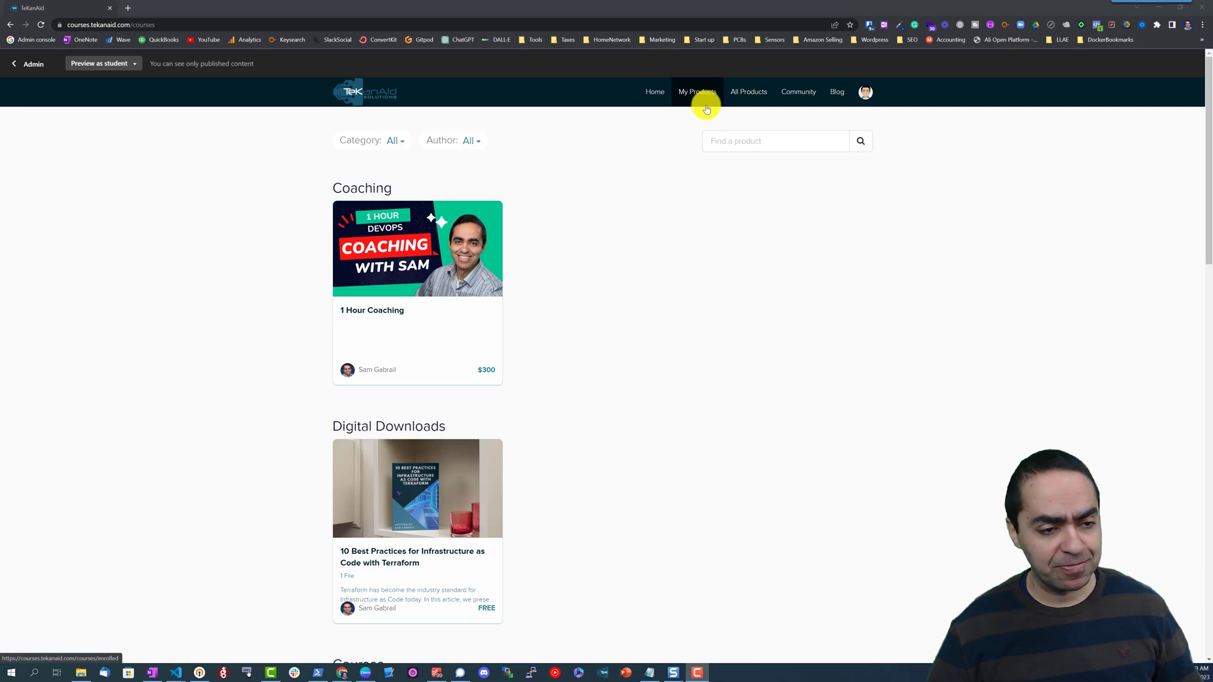
Browse All Products, then filter to My Products showing the four enrolled playgrounds.
{"action": "left_click", "coordinate": [737, 91]}
{"action": "scroll", "coordinate": [700, 320], "scroll_direction": "down", "scroll_amount": 5}
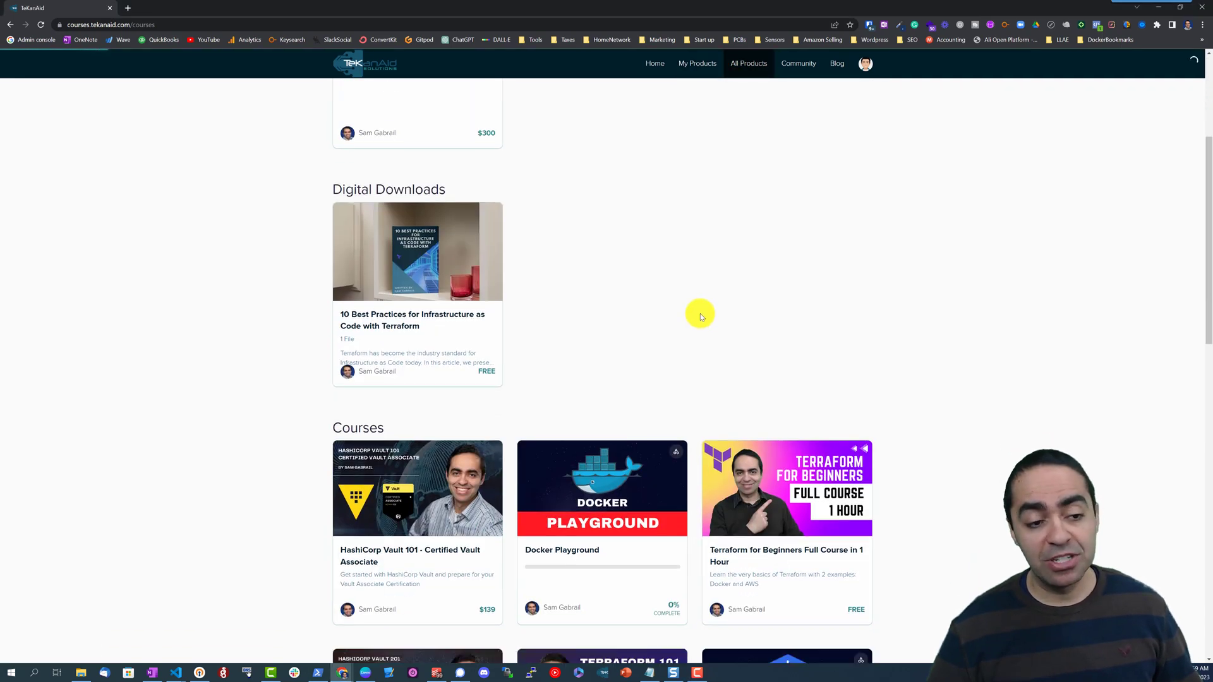
{"action": "scroll", "coordinate": [701, 314], "scroll_direction": "up", "scroll_amount": 2}
{"action": "scroll", "coordinate": [700, 314], "scroll_direction": "down", "scroll_amount": 2}
{"action": "scroll", "coordinate": [700, 313], "scroll_direction": "down", "scroll_amount": 2}
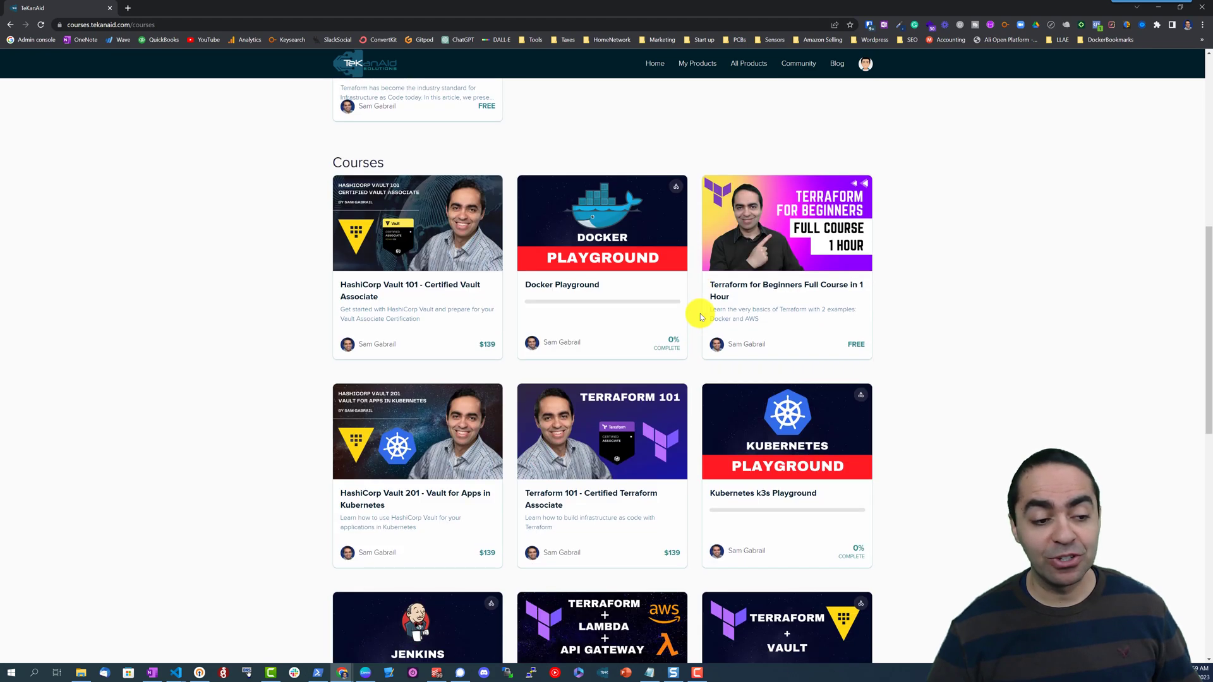
{"action": "scroll", "coordinate": [670, 291], "scroll_direction": "down", "scroll_amount": 1}
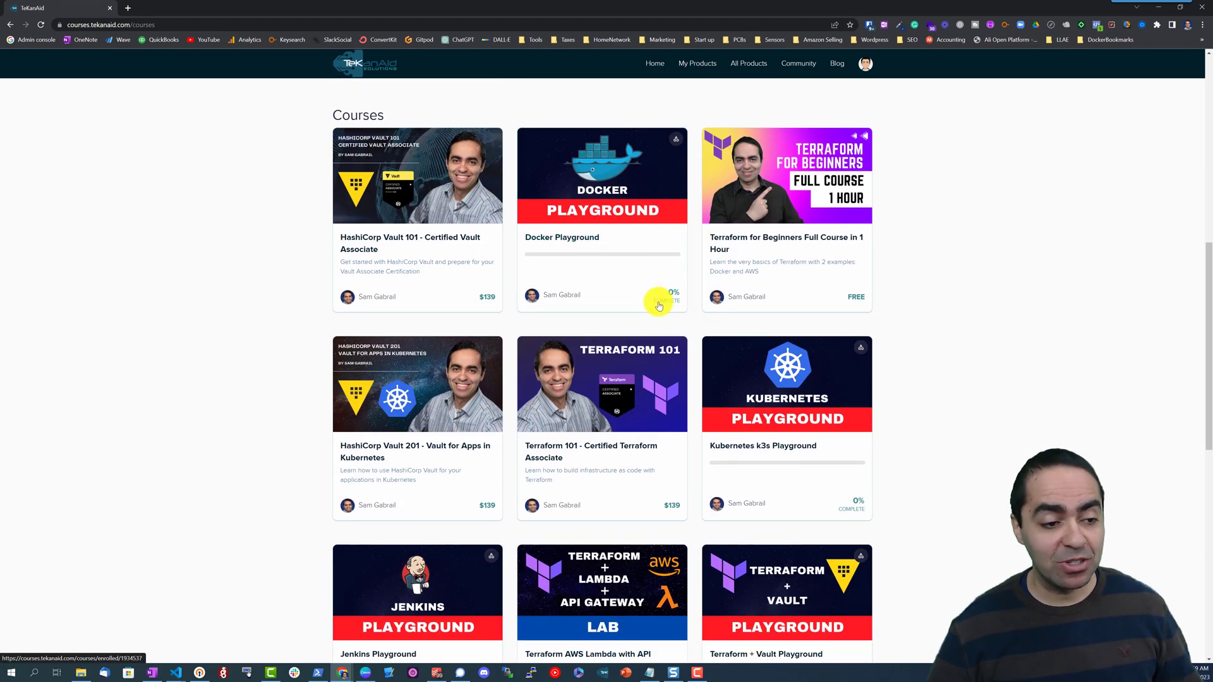
{"action": "scroll", "coordinate": [597, 285], "scroll_direction": "down", "scroll_amount": 2}
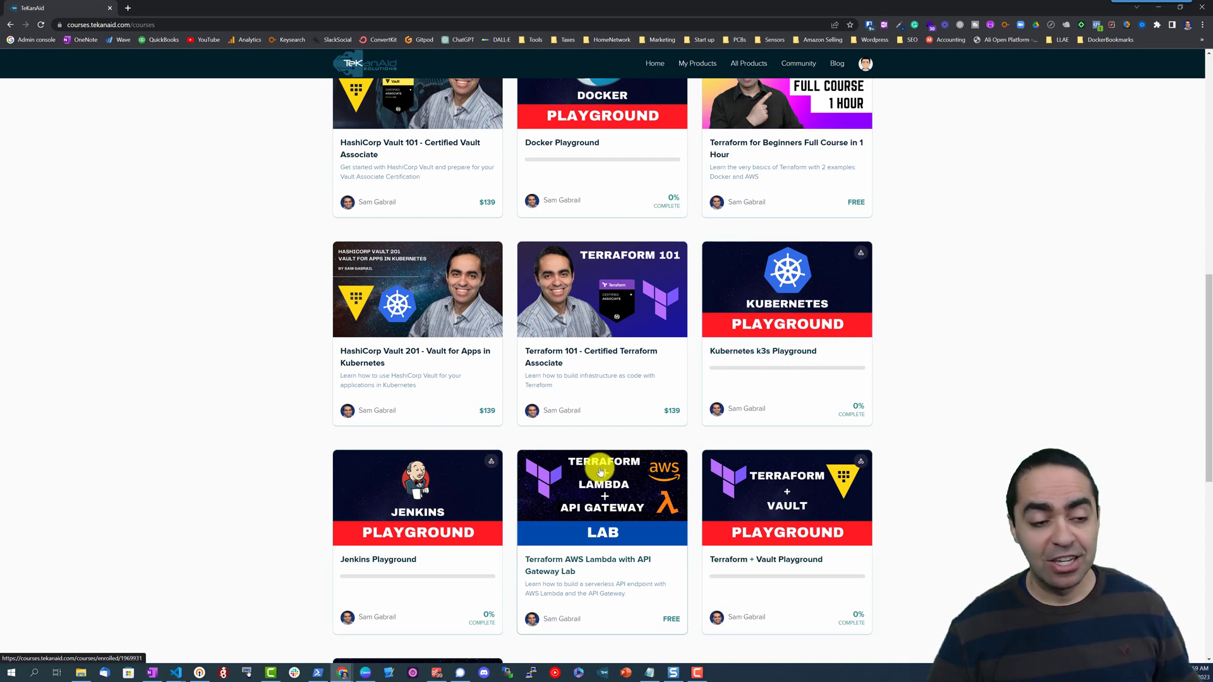
{"action": "scroll", "coordinate": [882, 382], "scroll_direction": "up", "scroll_amount": 2}
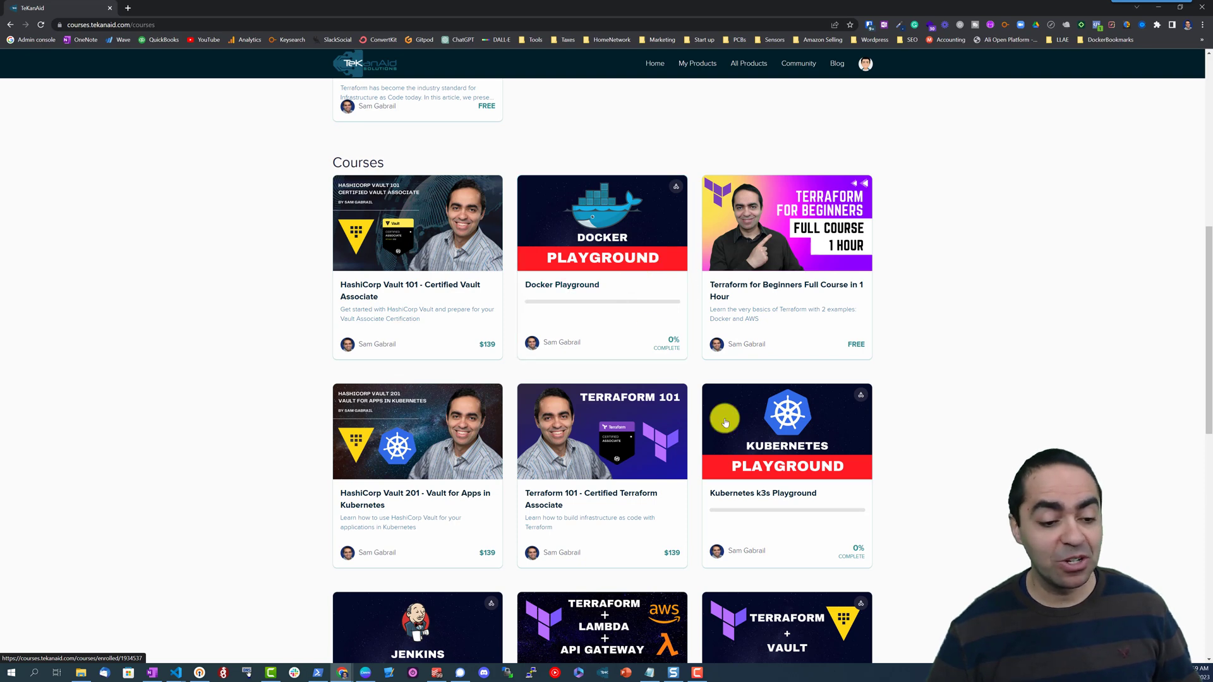
{"action": "scroll", "coordinate": [693, 560], "scroll_direction": "down", "scroll_amount": 2}
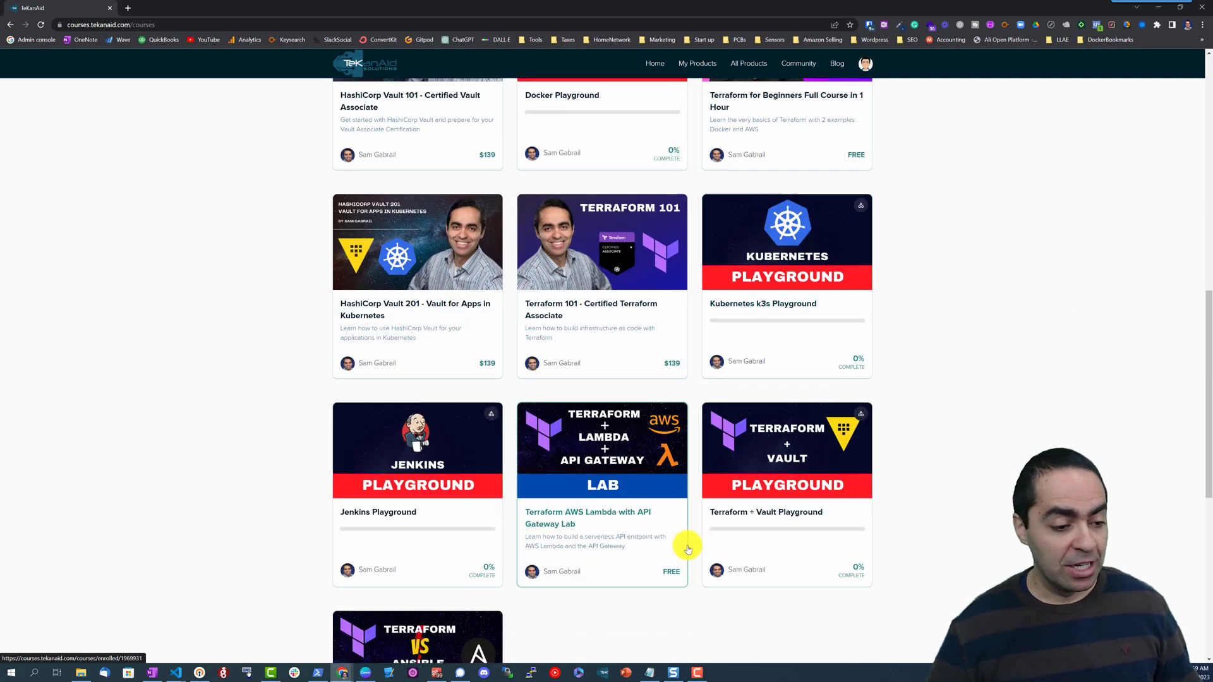
{"action": "scroll", "coordinate": [692, 559], "scroll_direction": "up", "scroll_amount": 4}
{"action": "scroll", "coordinate": [693, 549], "scroll_direction": "up", "scroll_amount": 4}
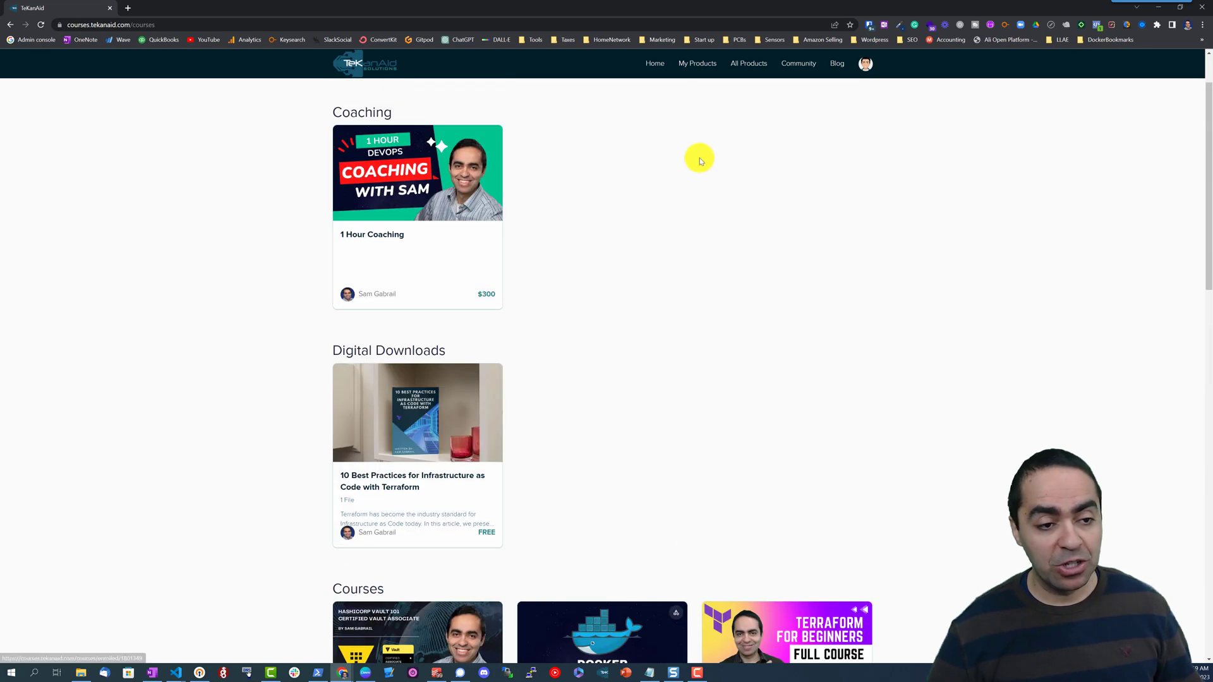
{"action": "left_click", "coordinate": [697, 63]}
{"action": "scroll", "coordinate": [744, 271], "scroll_direction": "down", "scroll_amount": 2}
{"action": "scroll", "coordinate": [745, 271], "scroll_direction": "down", "scroll_amount": 2}
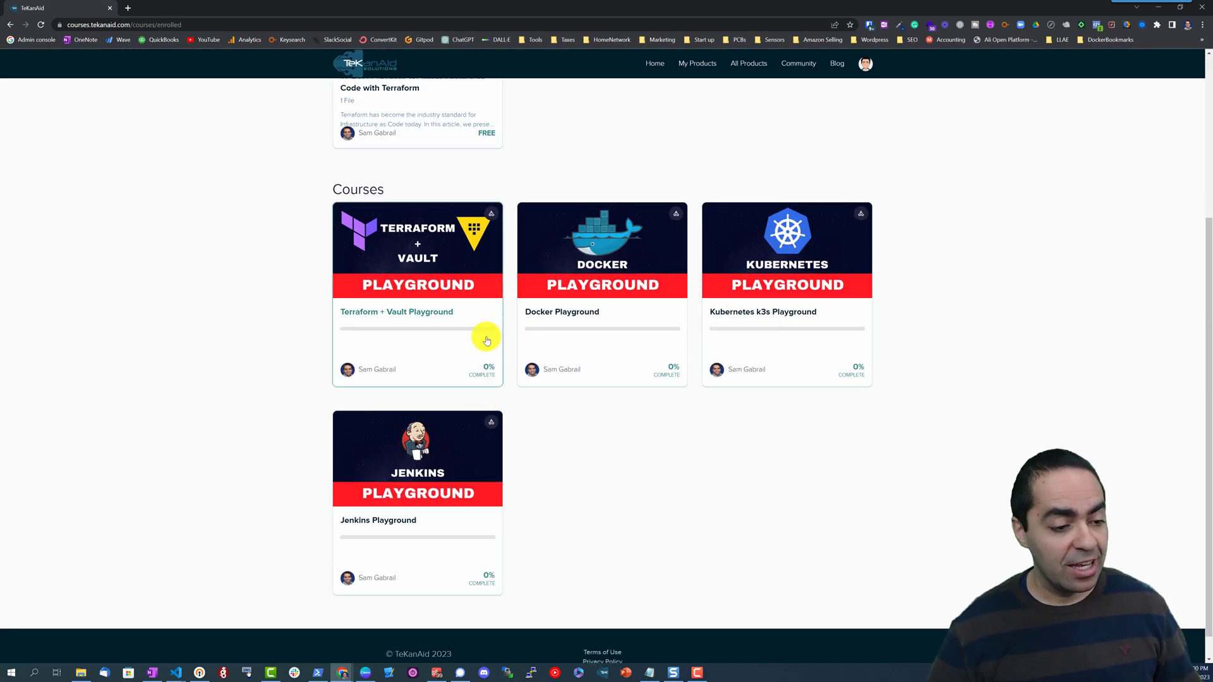
Start the Kubernetes k3s Playground instructions and launch playground-kubernetes in GitHub Codespaces.
{"action": "left_click", "coordinate": [739, 294]}
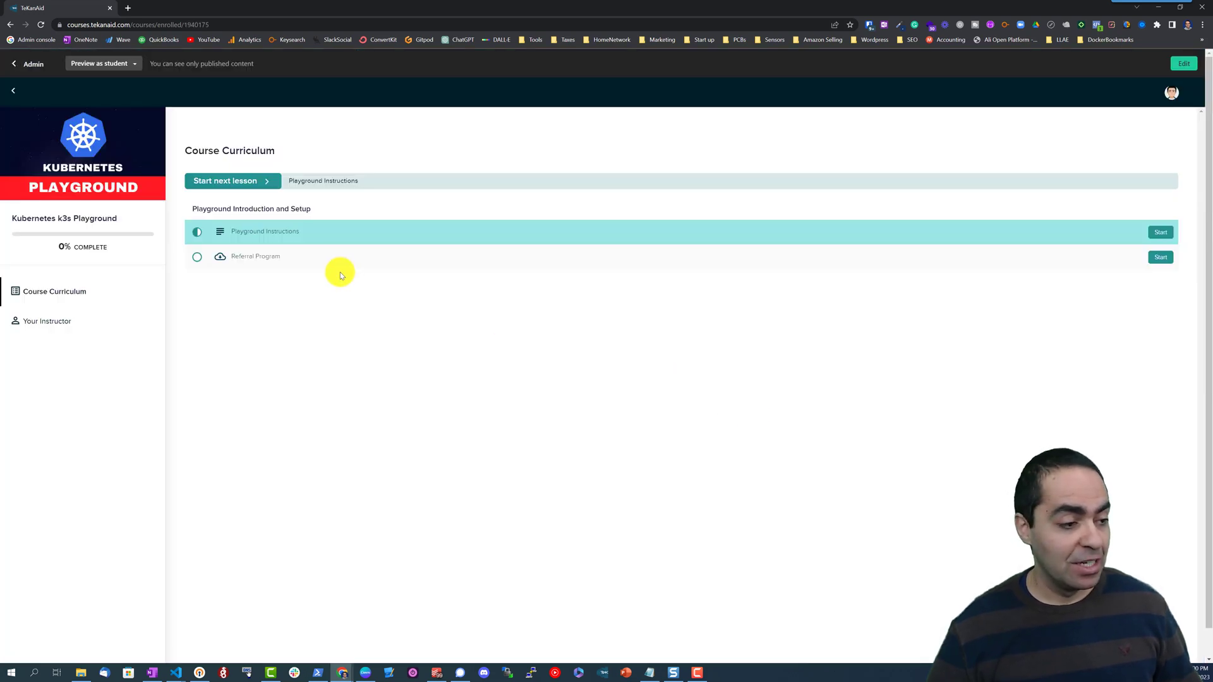
{"action": "left_click", "coordinate": [1160, 232]}
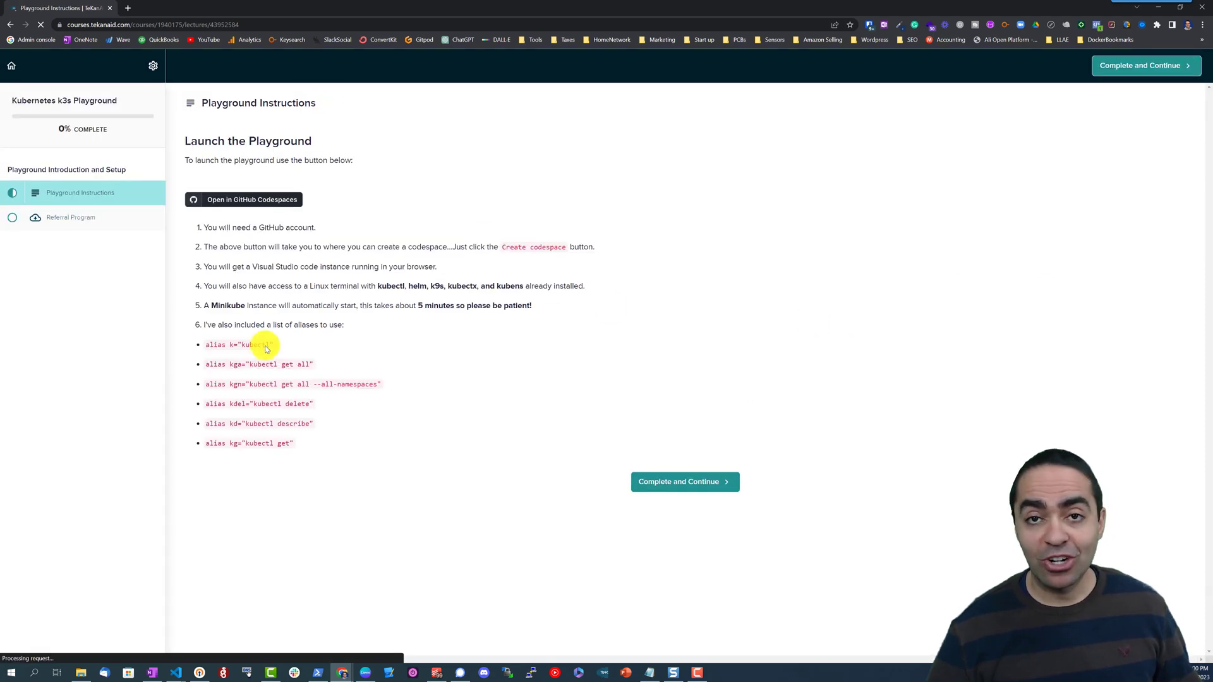
{"action": "left_click", "coordinate": [235, 200]}
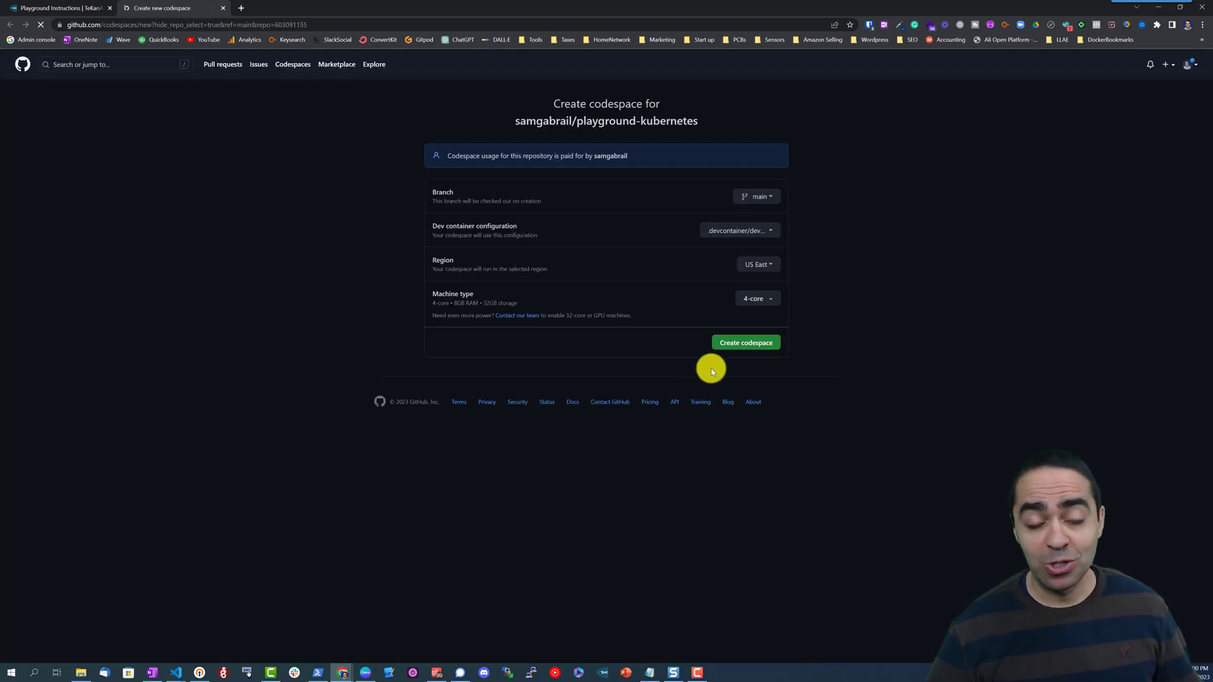
Create the samgabrail/playground-kubernetes codespace and let the browser editor load the README.
{"action": "left_click", "coordinate": [751, 343]}
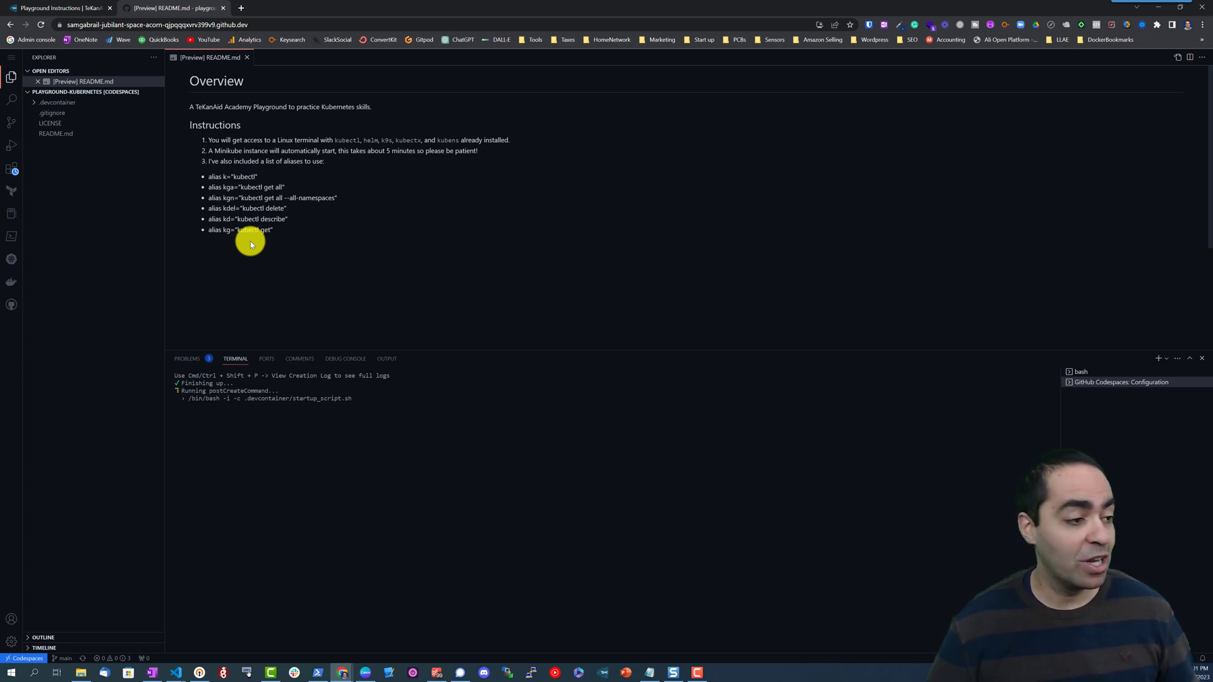
{"action": "mouse_move", "coordinate": [52, 103]}
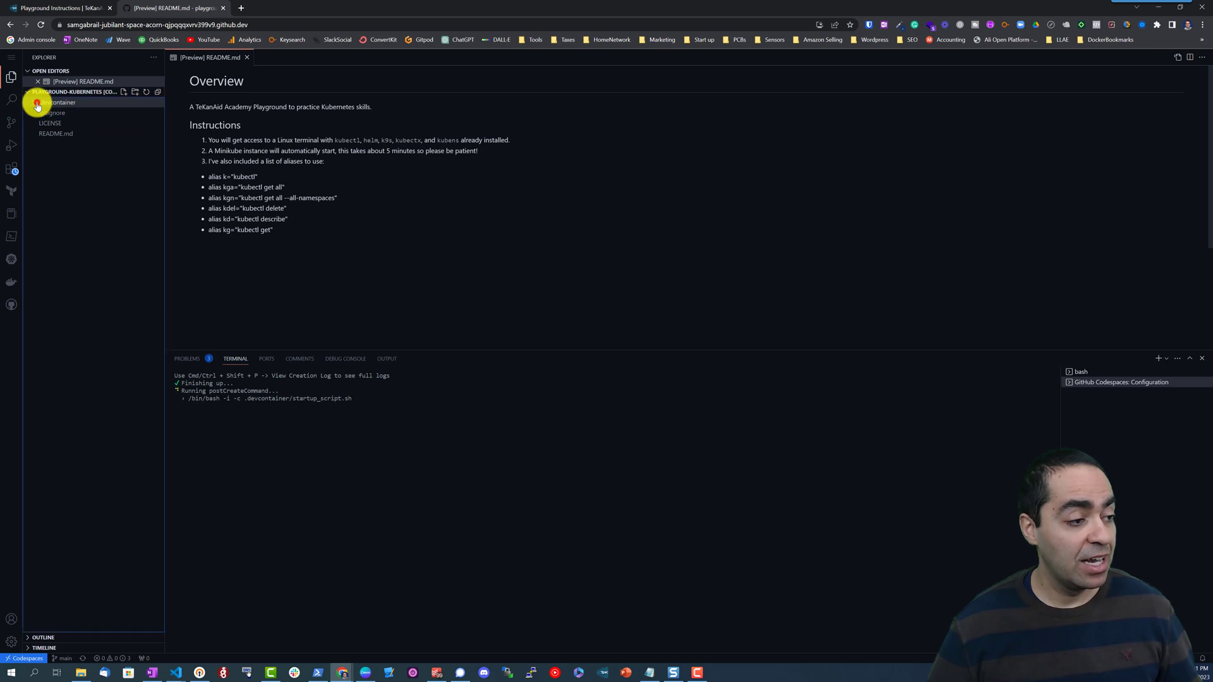
Expand .devcontainer in Explorer to show devcontainer.json and startup_script.sh.
{"action": "left_click", "coordinate": [40, 104]}
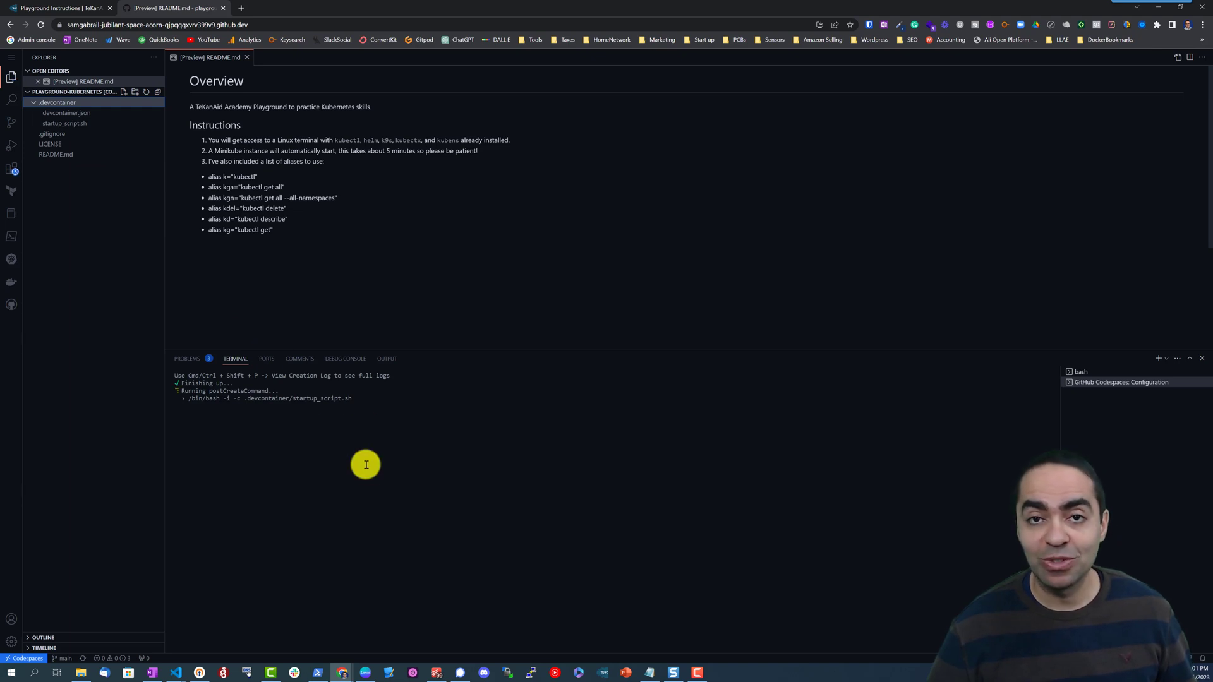
{"action": "left_click", "coordinate": [64, 115]}
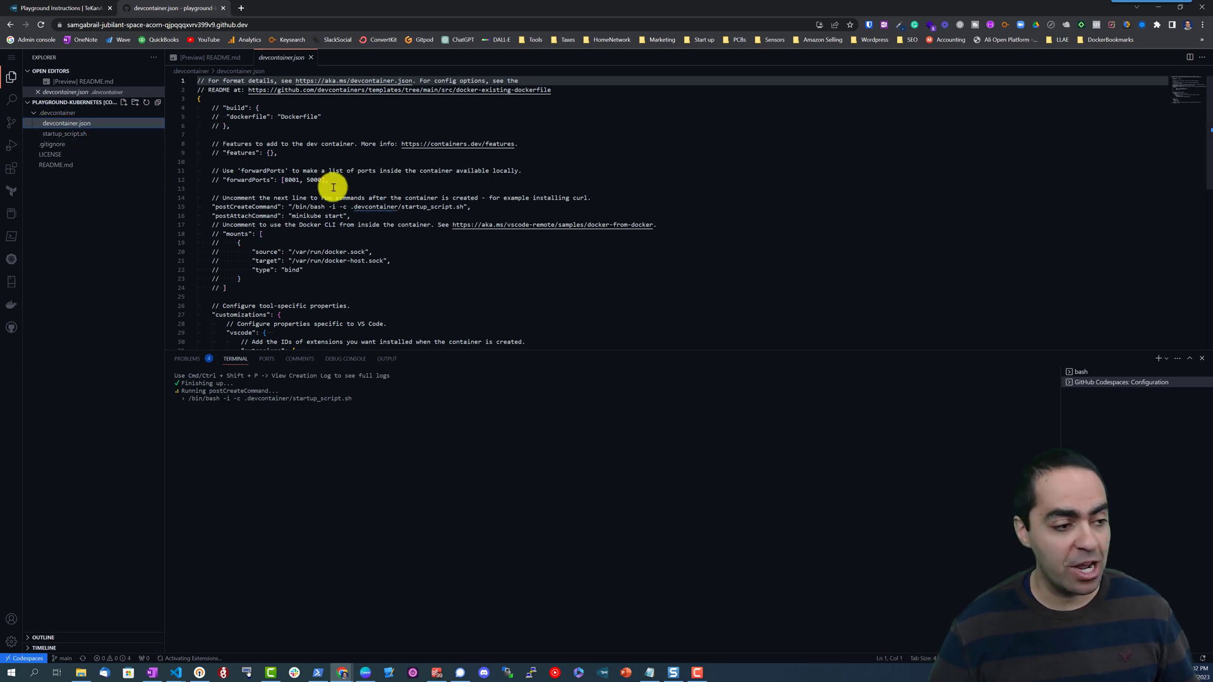
{"action": "scroll", "coordinate": [260, 130], "scroll_direction": "down", "scroll_amount": 2}
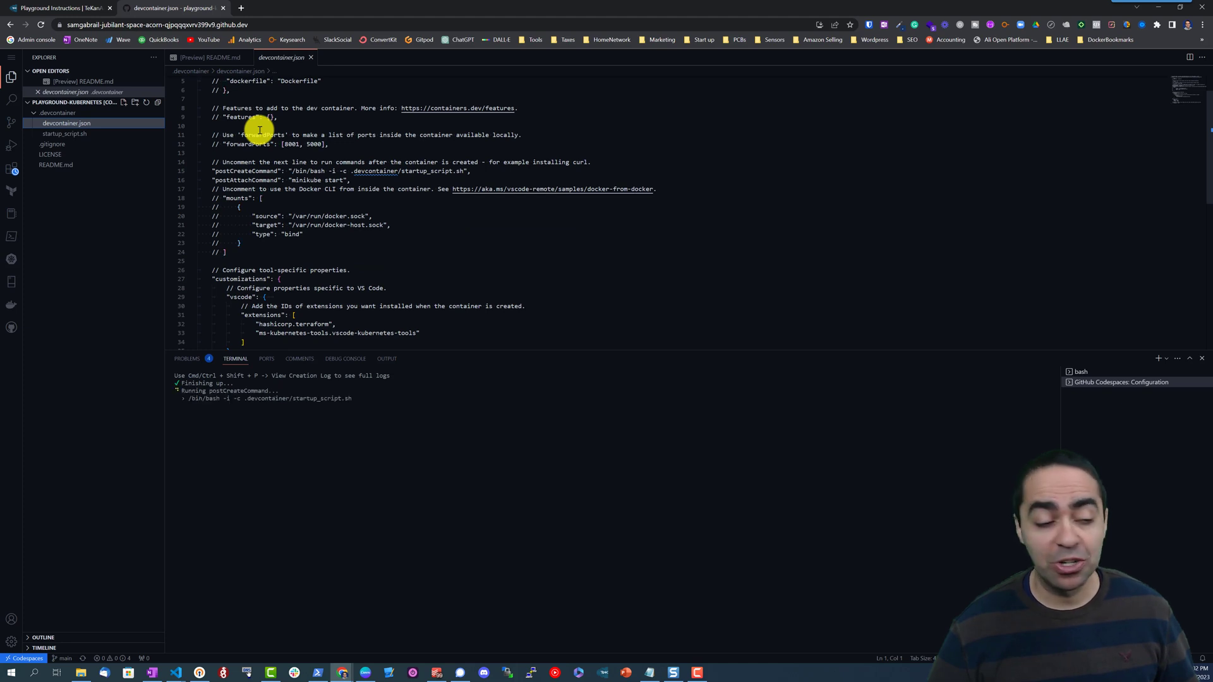
{"action": "double_click", "coordinate": [244, 170]}
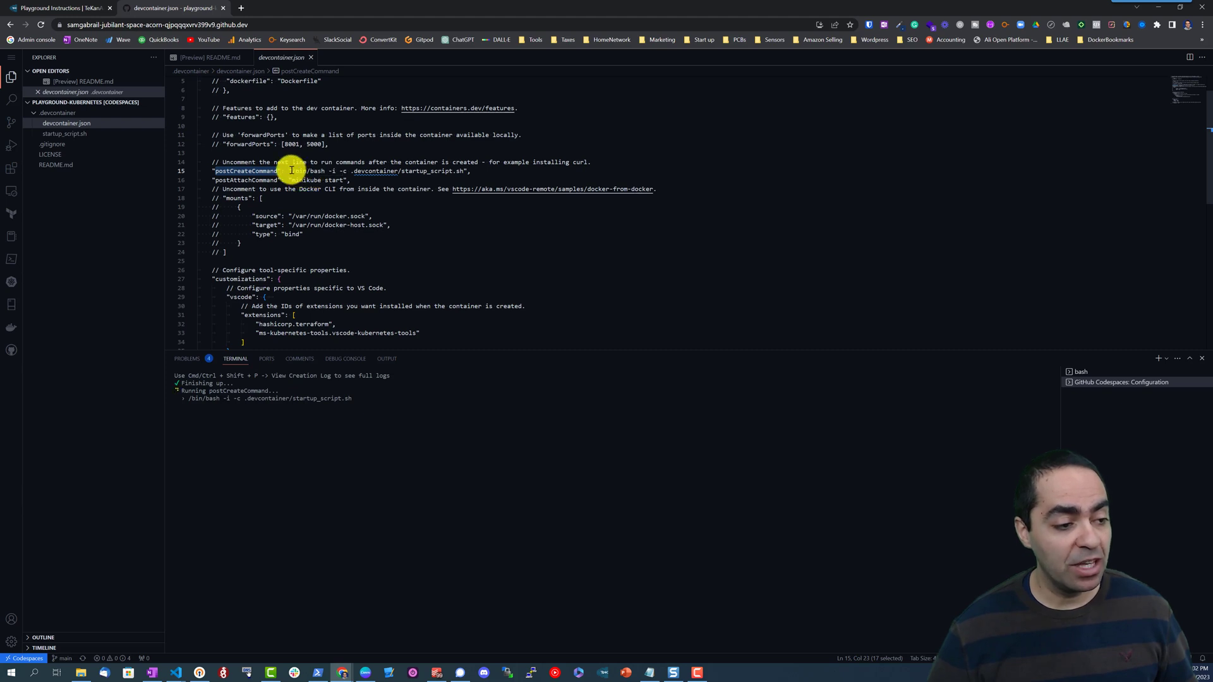
{"action": "mouse_move", "coordinate": [247, 171]}
{"action": "left_click_drag", "start_coordinate": [292, 171], "coordinate": [465, 171]}
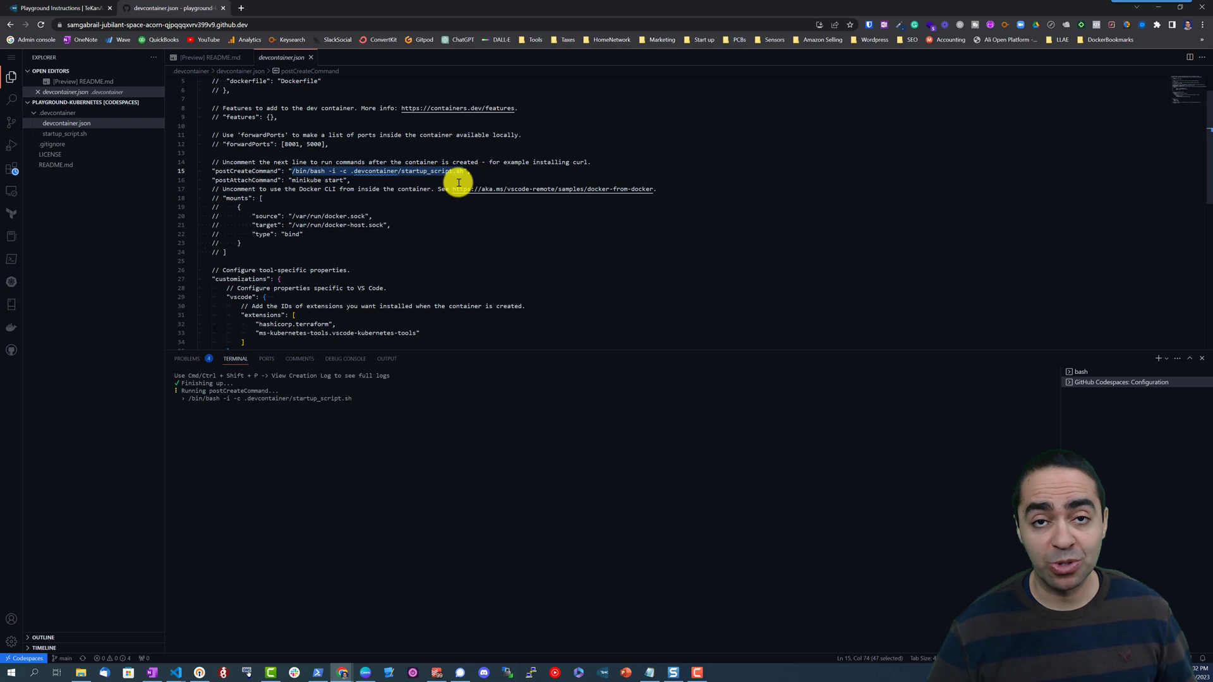
{"action": "left_click", "coordinate": [420, 171]}
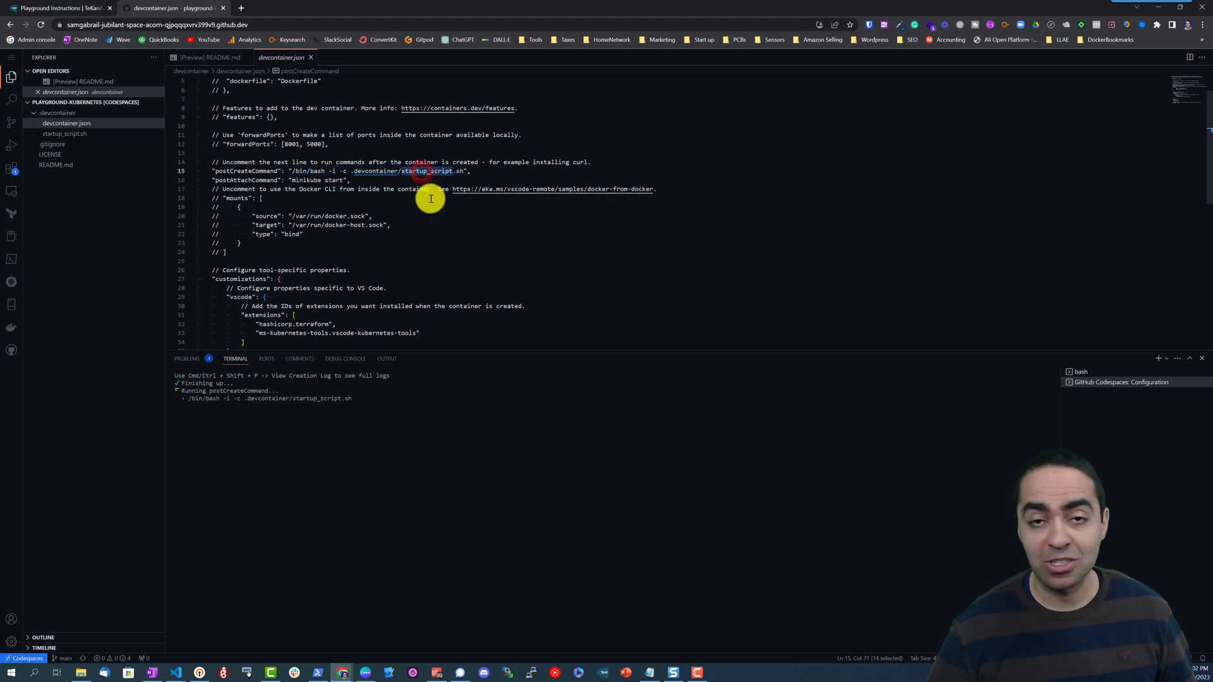
{"action": "double_click", "coordinate": [249, 180]}
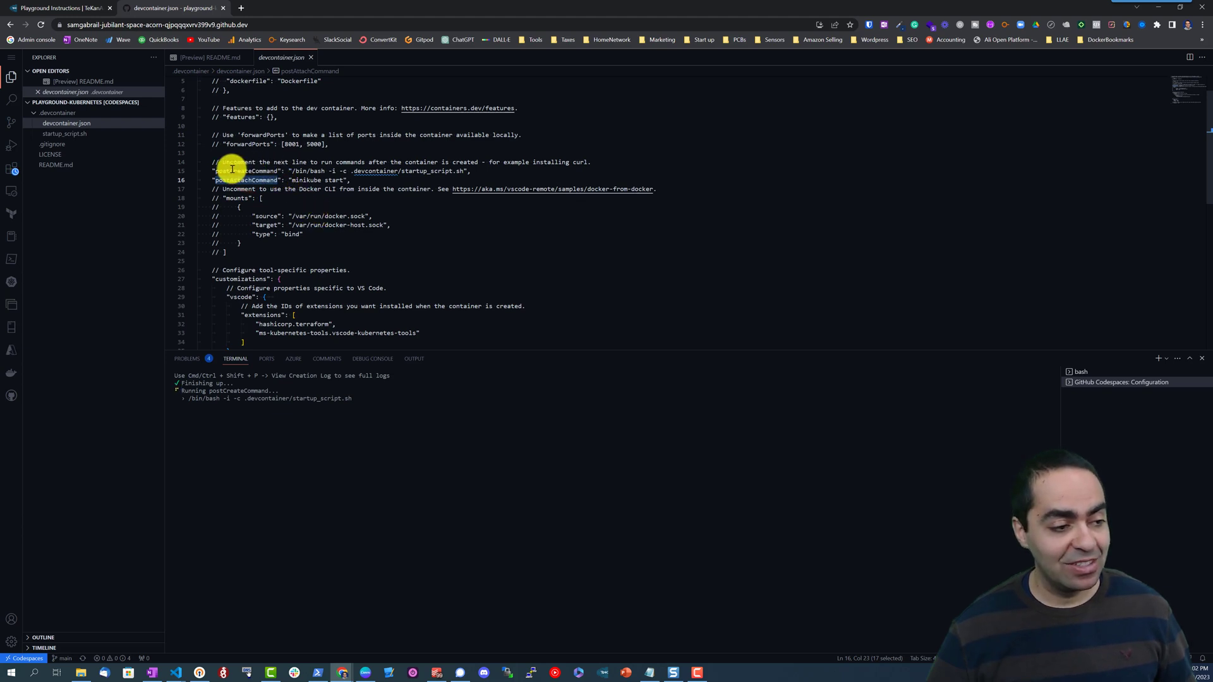
{"action": "left_click", "coordinate": [293, 181]}
{"action": "left_click_drag", "start_coordinate": [293, 182], "coordinate": [344, 181]}
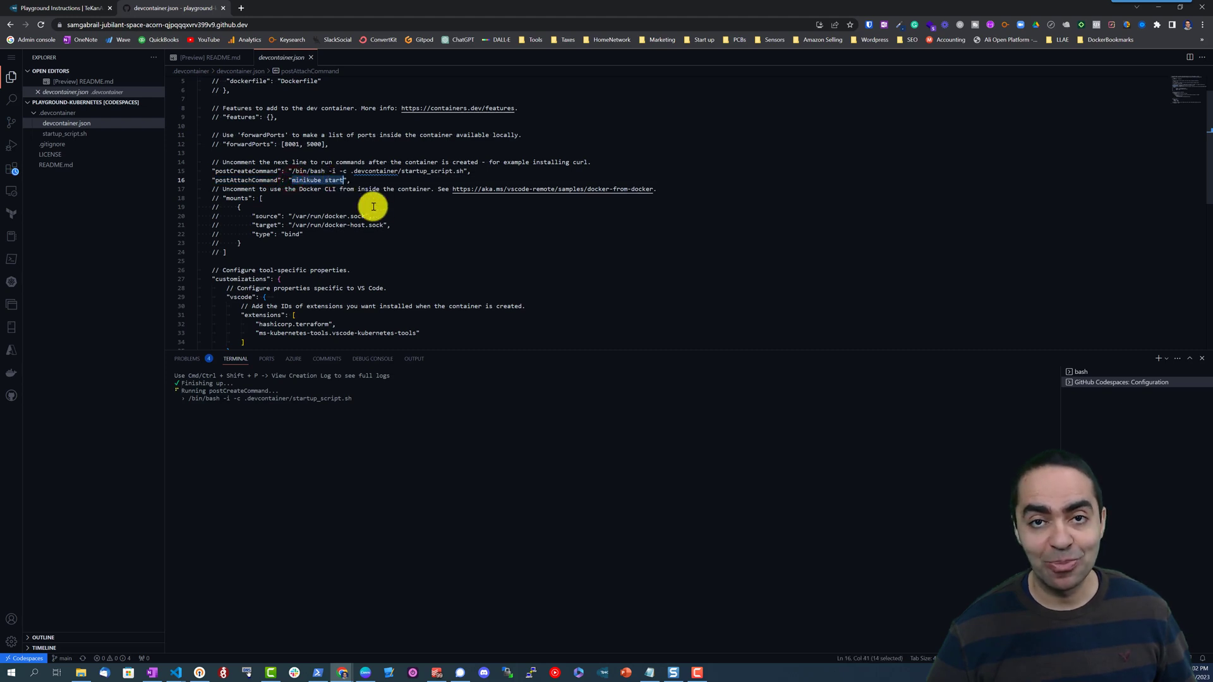
{"action": "scroll", "coordinate": [274, 204], "scroll_direction": "down", "scroll_amount": 3}
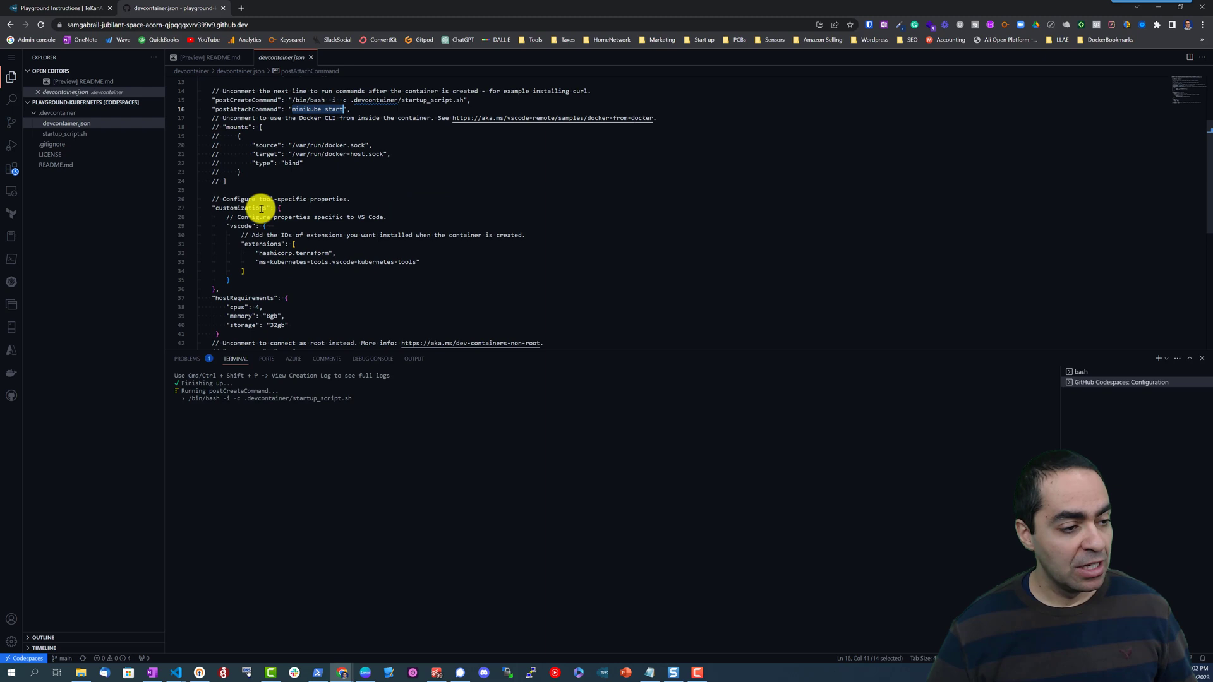
{"action": "scroll", "coordinate": [237, 199], "scroll_direction": "down", "scroll_amount": 1}
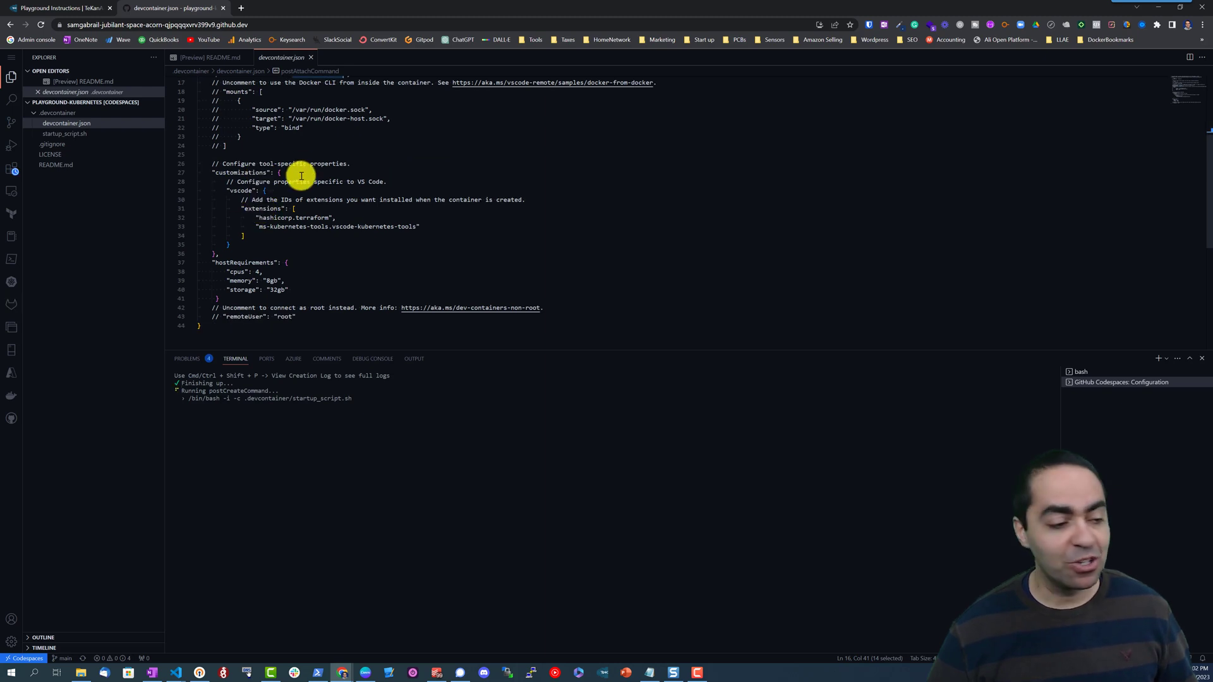
{"action": "scroll", "coordinate": [301, 177], "scroll_direction": "down", "scroll_amount": 1}
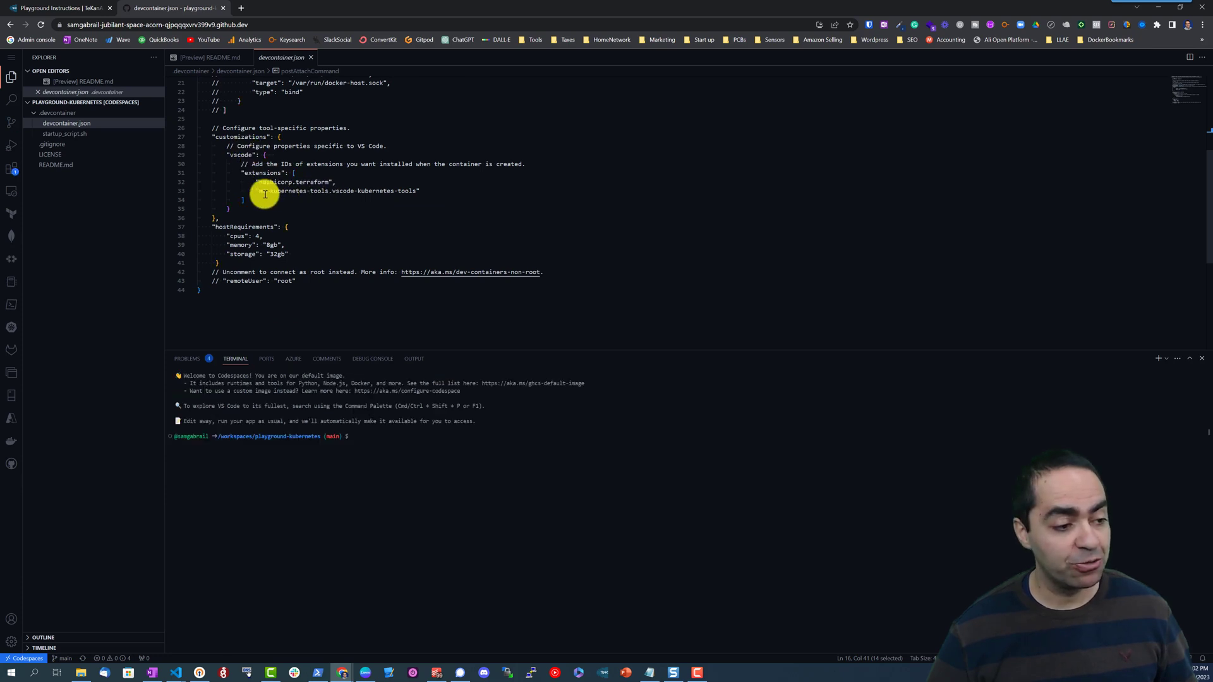
{"action": "left_click_drag", "start_coordinate": [258, 191], "coordinate": [418, 191]}
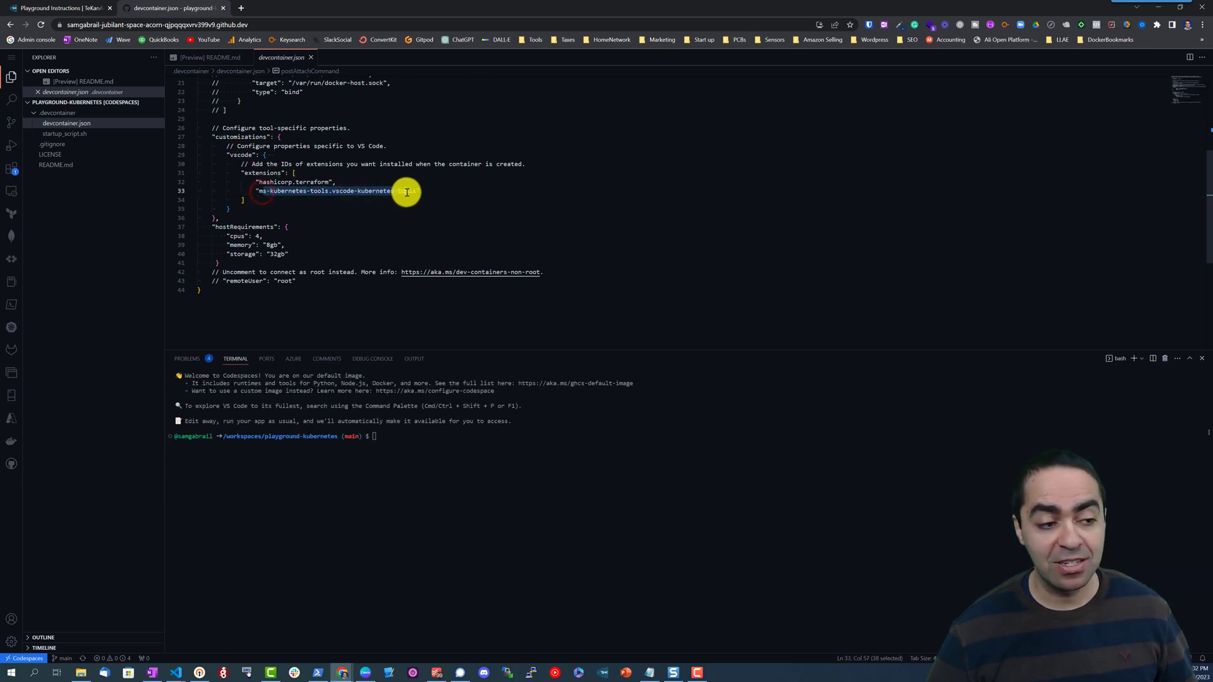
{"action": "left_click", "coordinate": [357, 220]}
{"action": "scroll", "coordinate": [357, 219], "scroll_direction": "down", "scroll_amount": 1}
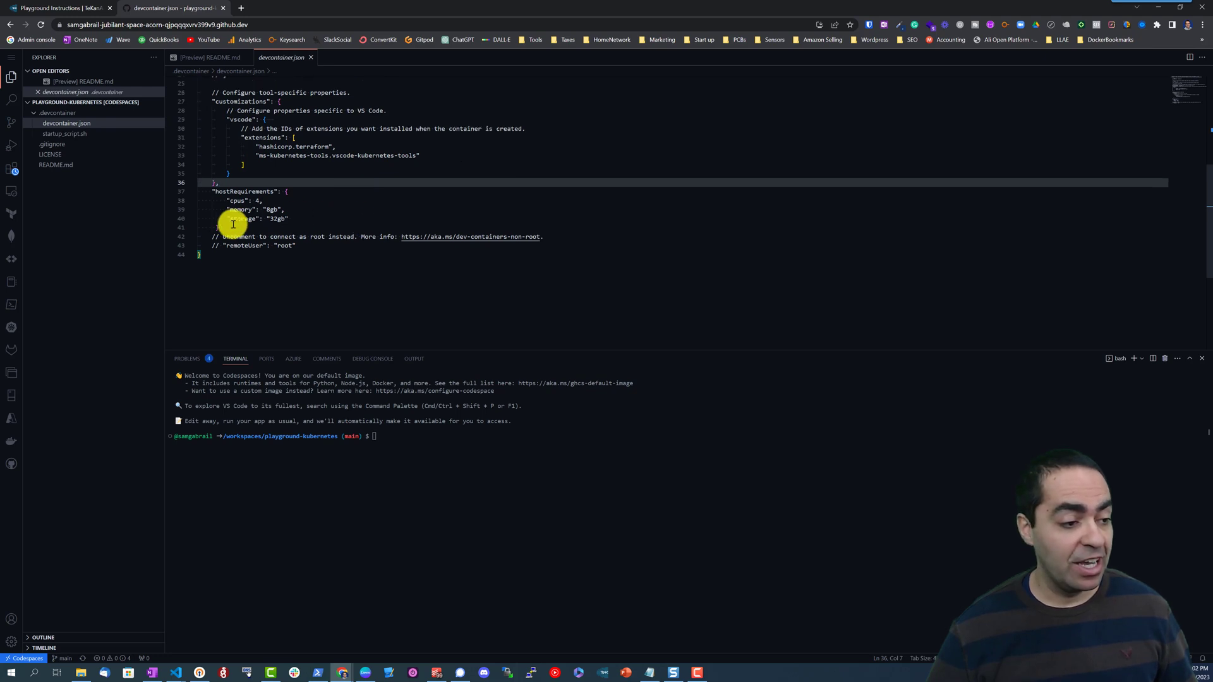
{"action": "left_click_drag", "start_coordinate": [228, 225], "coordinate": [214, 194]}
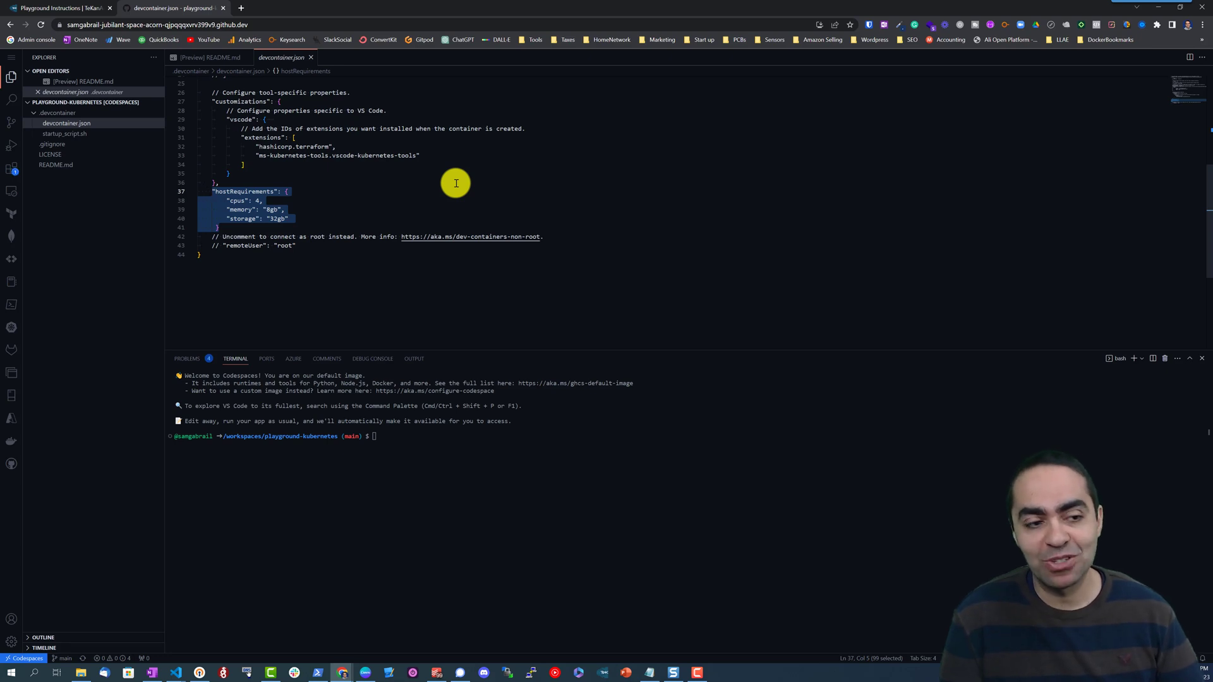
Close Cloud Code - Welcome and highlight hostRequirements, postCreateCommand and postAttachCommand in devcontainer.json.
{"action": "left_click", "coordinate": [352, 199]}
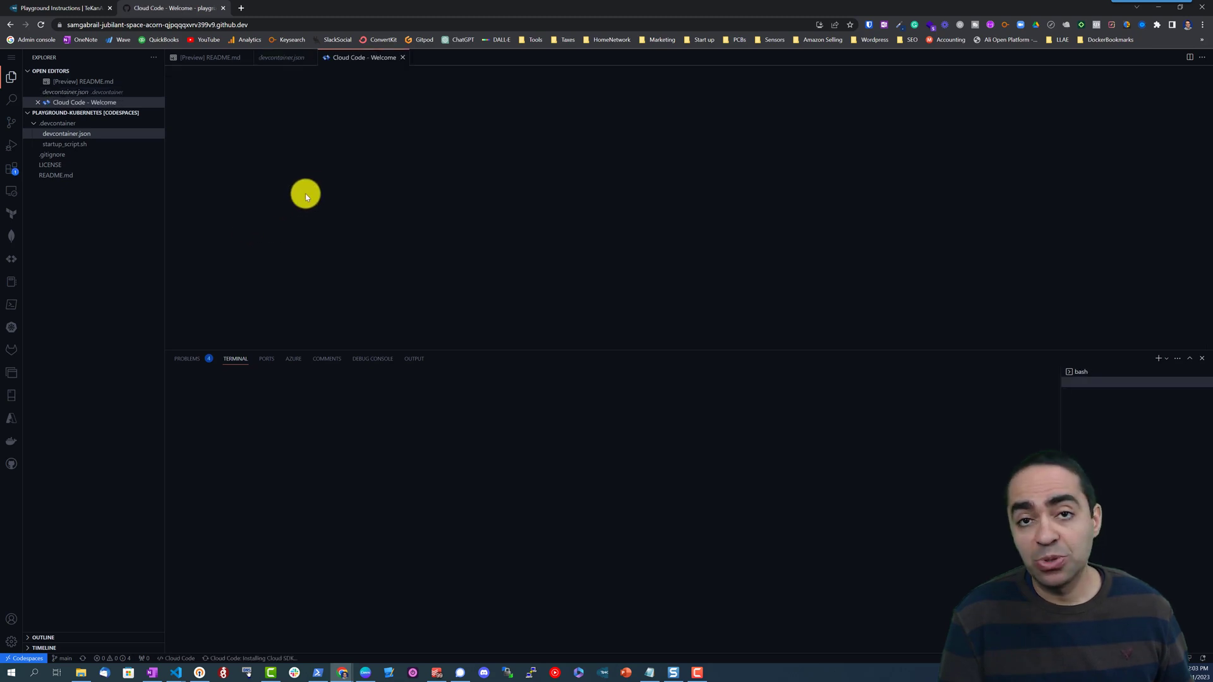
{"action": "left_click", "coordinate": [405, 57]}
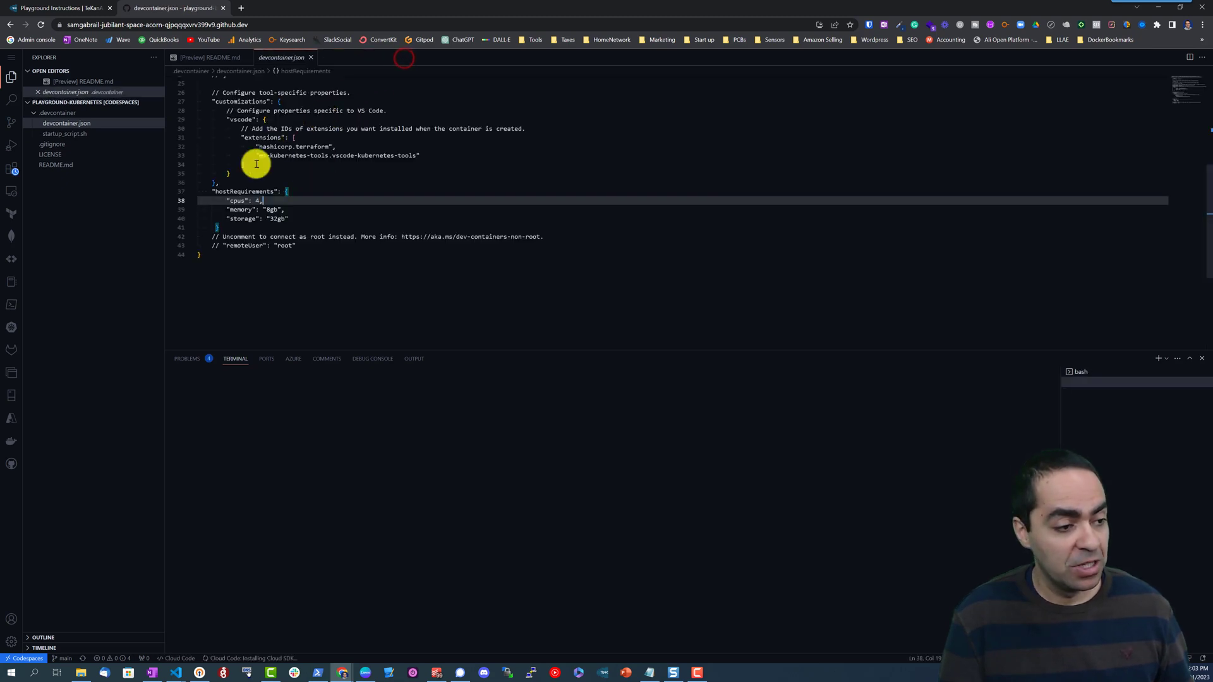
{"action": "left_click_drag", "start_coordinate": [290, 220], "coordinate": [212, 192]}
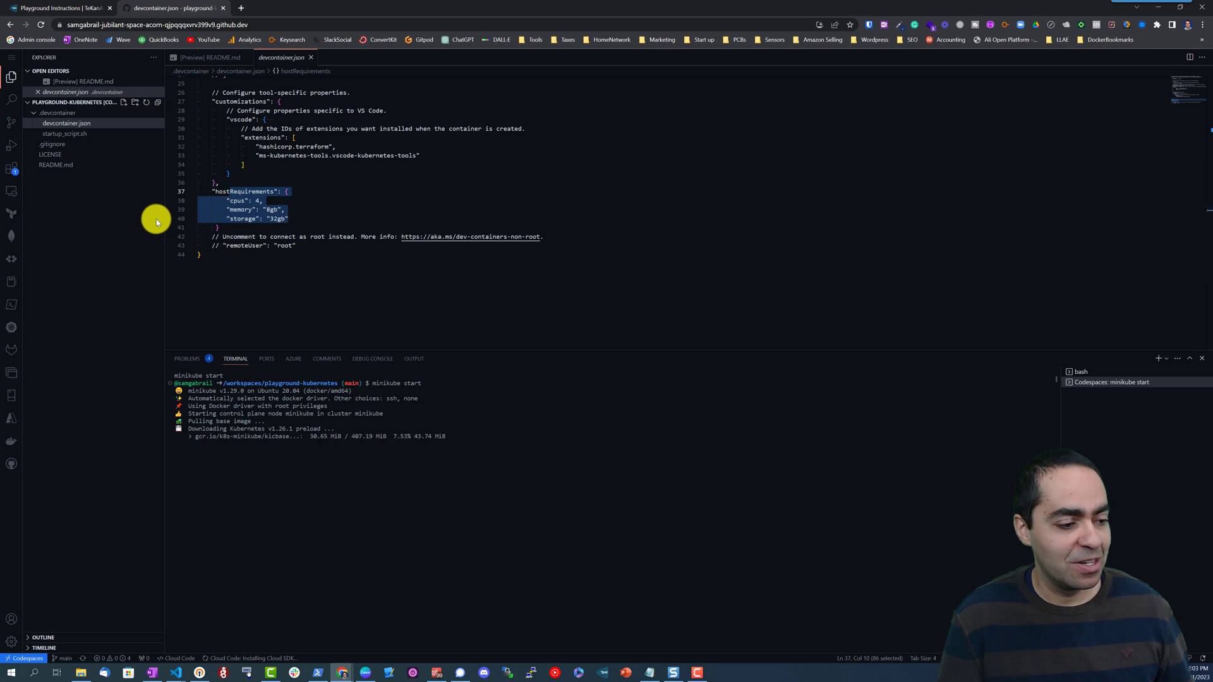
{"action": "left_click", "coordinate": [284, 398]}
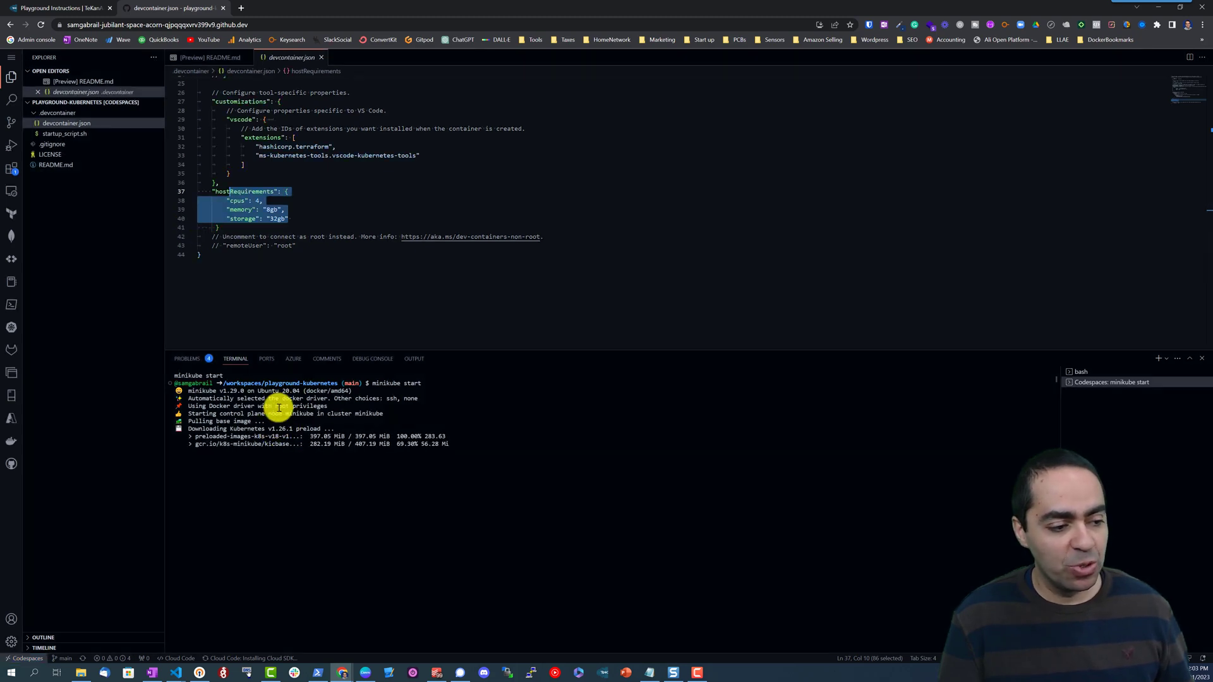
{"action": "scroll", "coordinate": [263, 297], "scroll_direction": "up", "scroll_amount": 6}
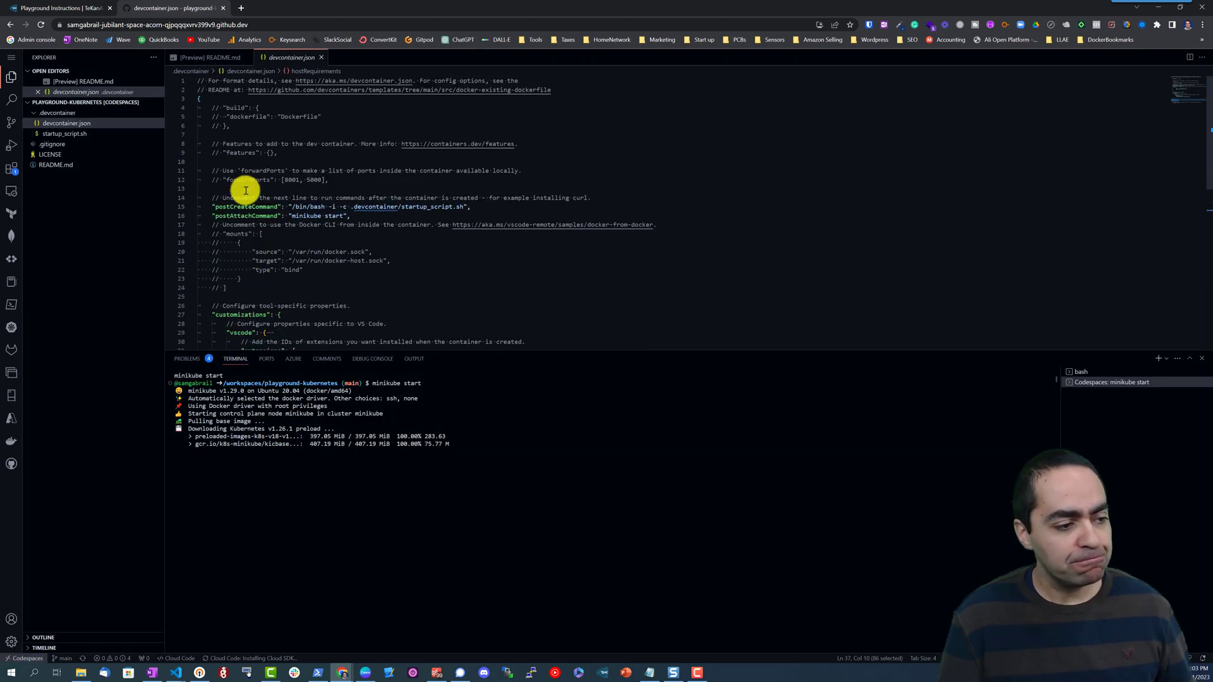
{"action": "double_click", "coordinate": [245, 208]}
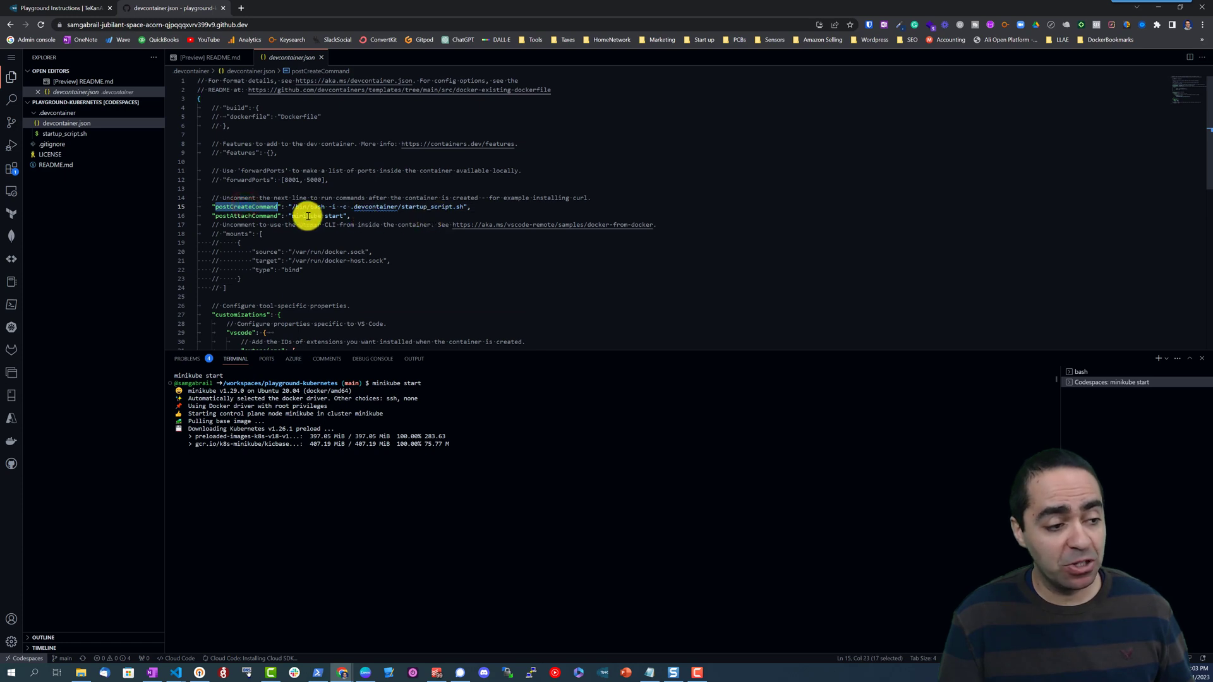
{"action": "double_click", "coordinate": [237, 216]}
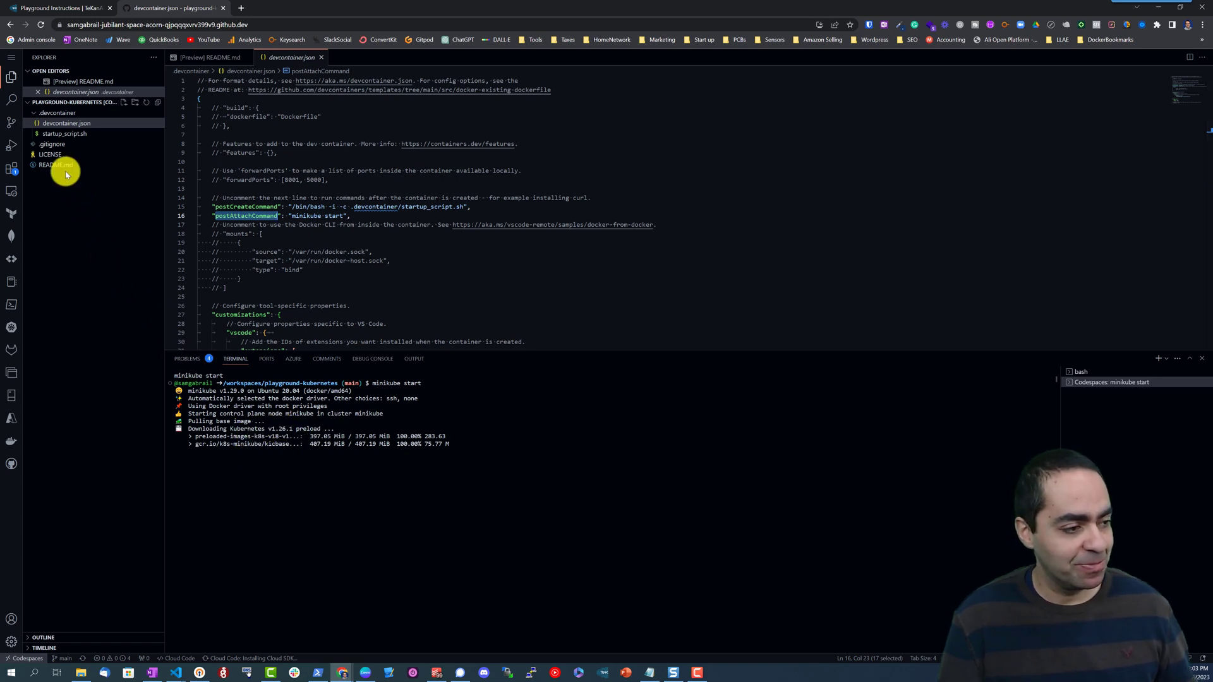
View startup_script.sh, then open the README.md source from its preview.
{"action": "left_click", "coordinate": [59, 134]}
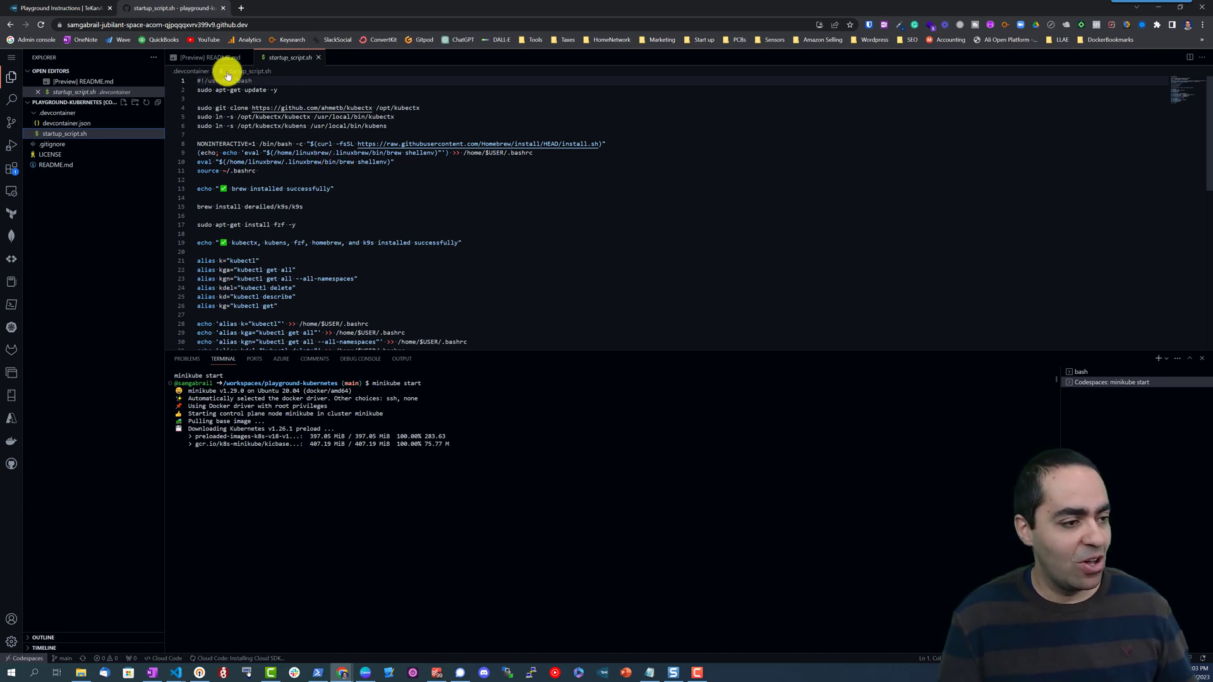
{"action": "left_click", "coordinate": [212, 57]}
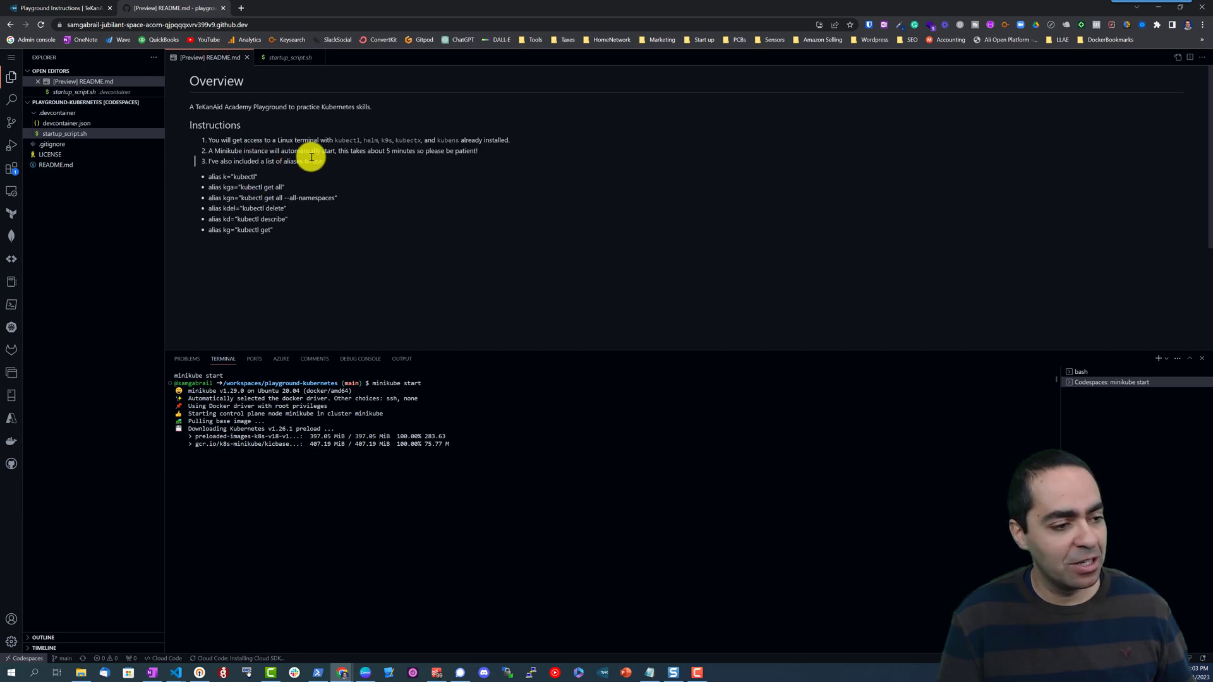
{"action": "left_click", "coordinate": [322, 140]}
{"action": "double_click", "coordinate": [339, 141]}
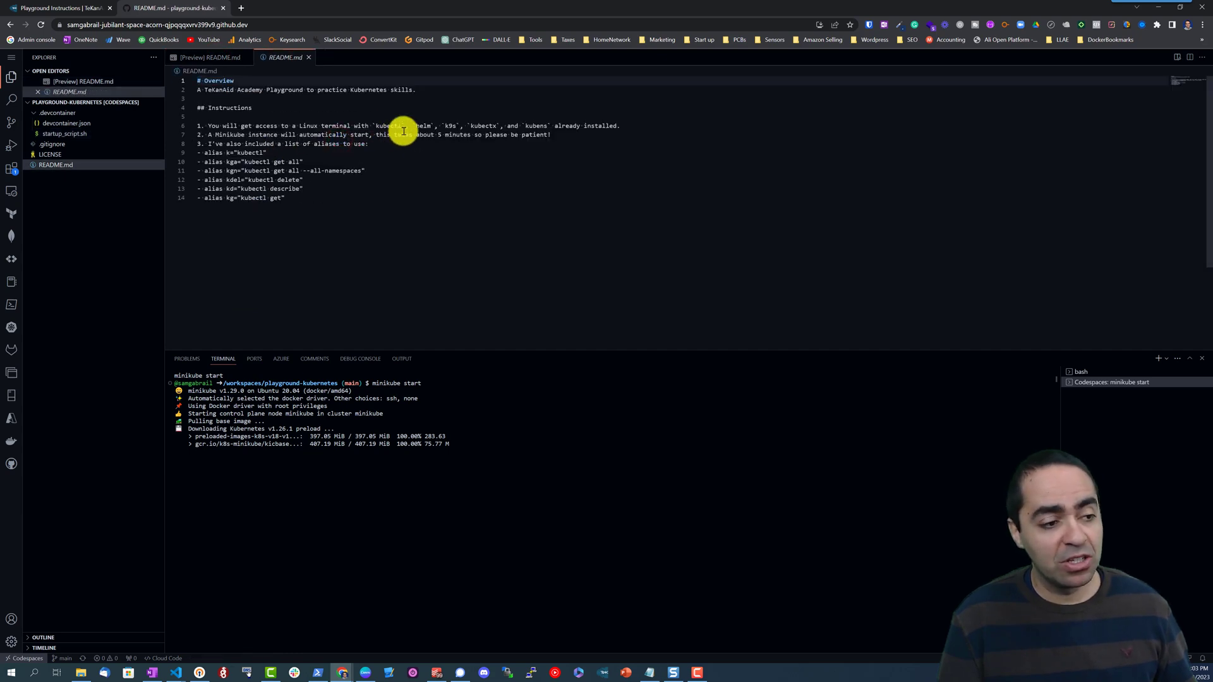
Highlight k9s, kubectx, kubens and the kubectl alias lines in README.md.
{"action": "double_click", "coordinate": [451, 125]}
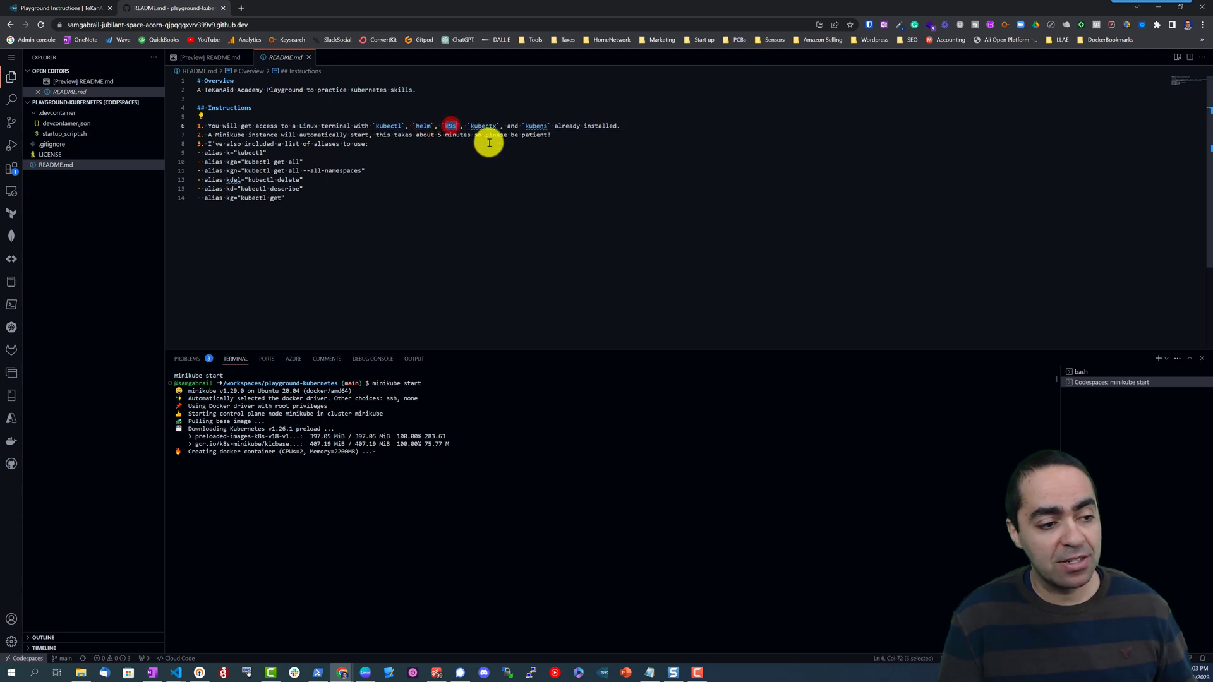
{"action": "double_click", "coordinate": [483, 125]}
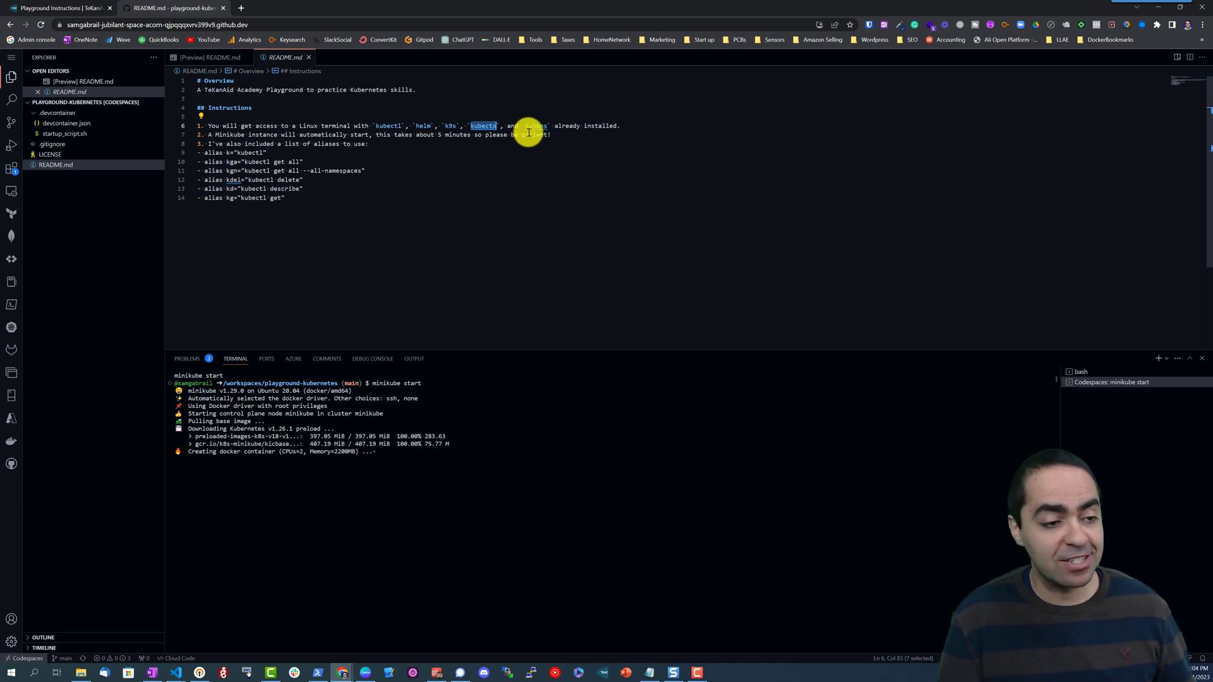
{"action": "double_click", "coordinate": [536, 125]}
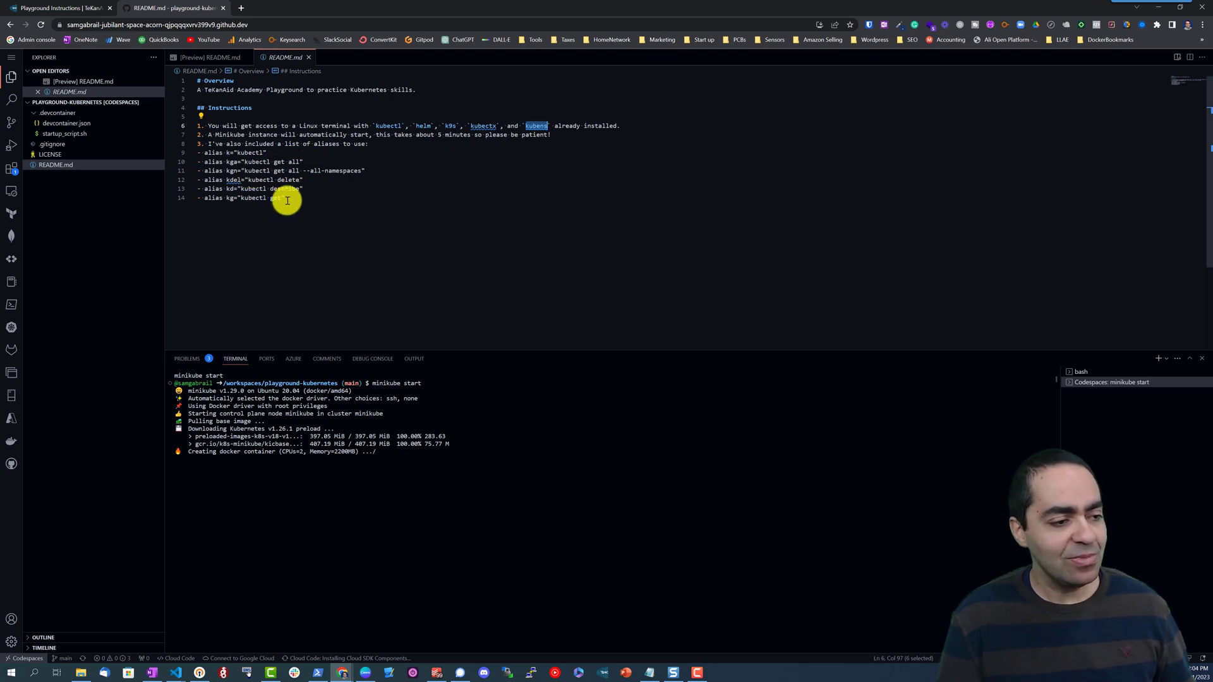
{"action": "left_click_drag", "start_coordinate": [287, 200], "coordinate": [206, 152]}
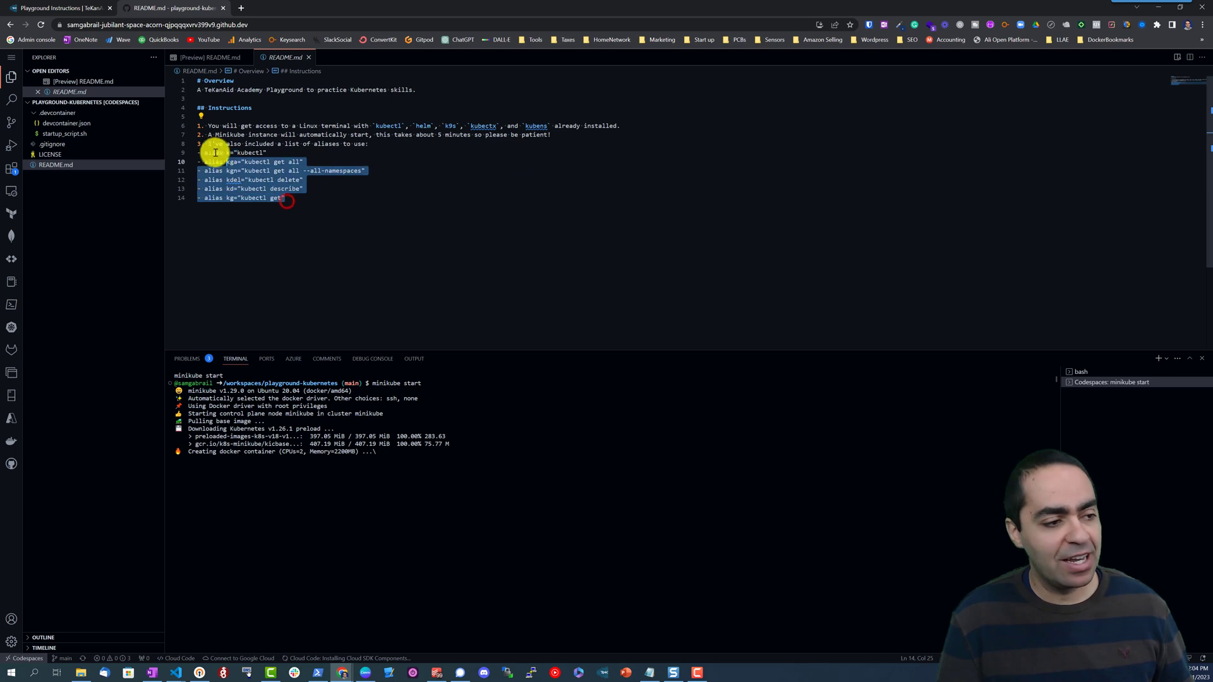
{"action": "left_click", "coordinate": [352, 204]}
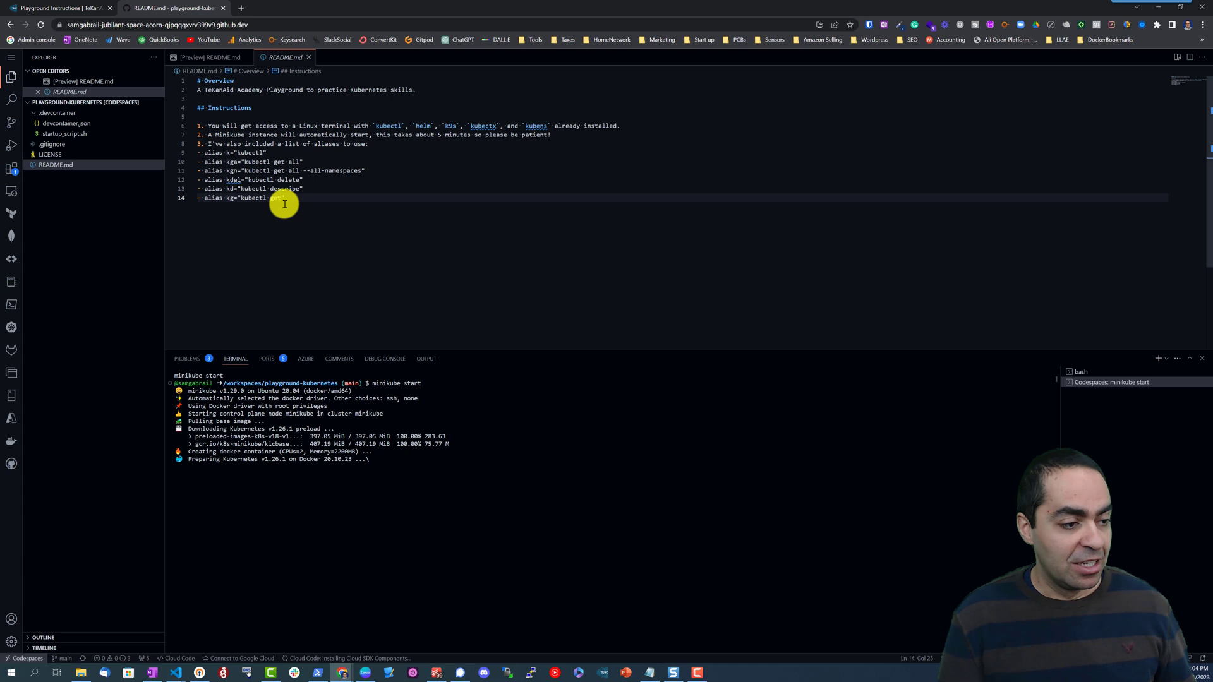
{"action": "left_click_drag", "start_coordinate": [285, 197], "coordinate": [200, 143]}
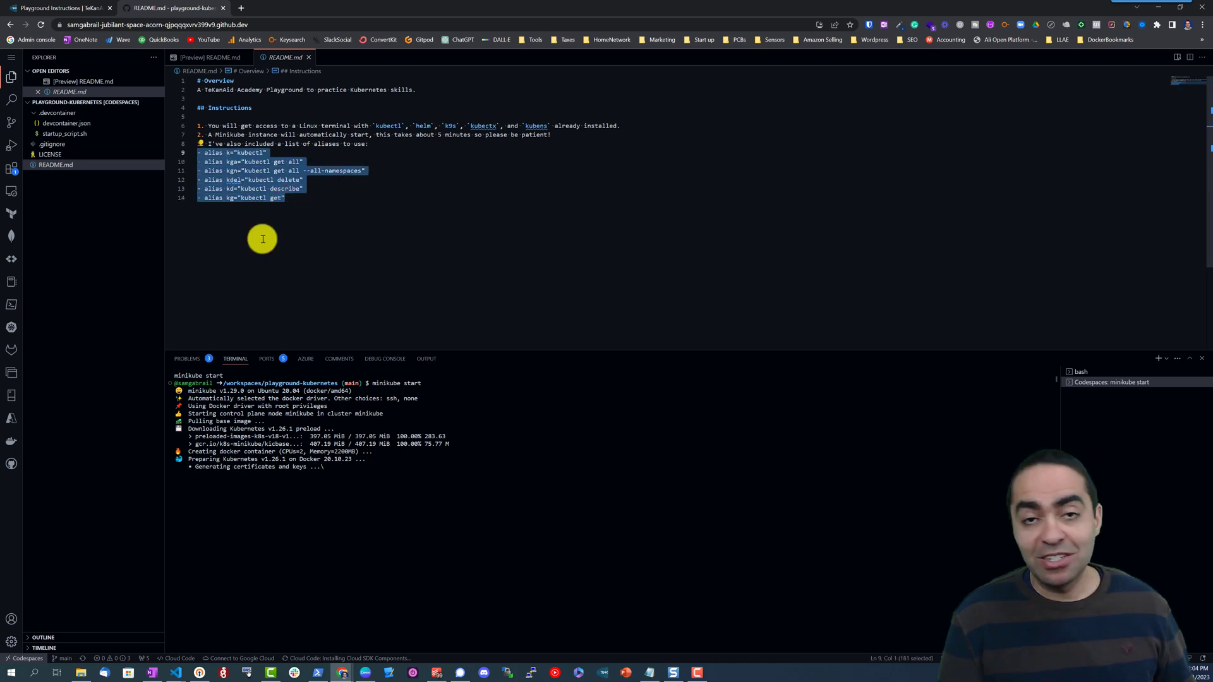
Deselect the alias lines and wait for minikube start to print 'Done!'.
{"action": "left_click", "coordinate": [280, 257]}
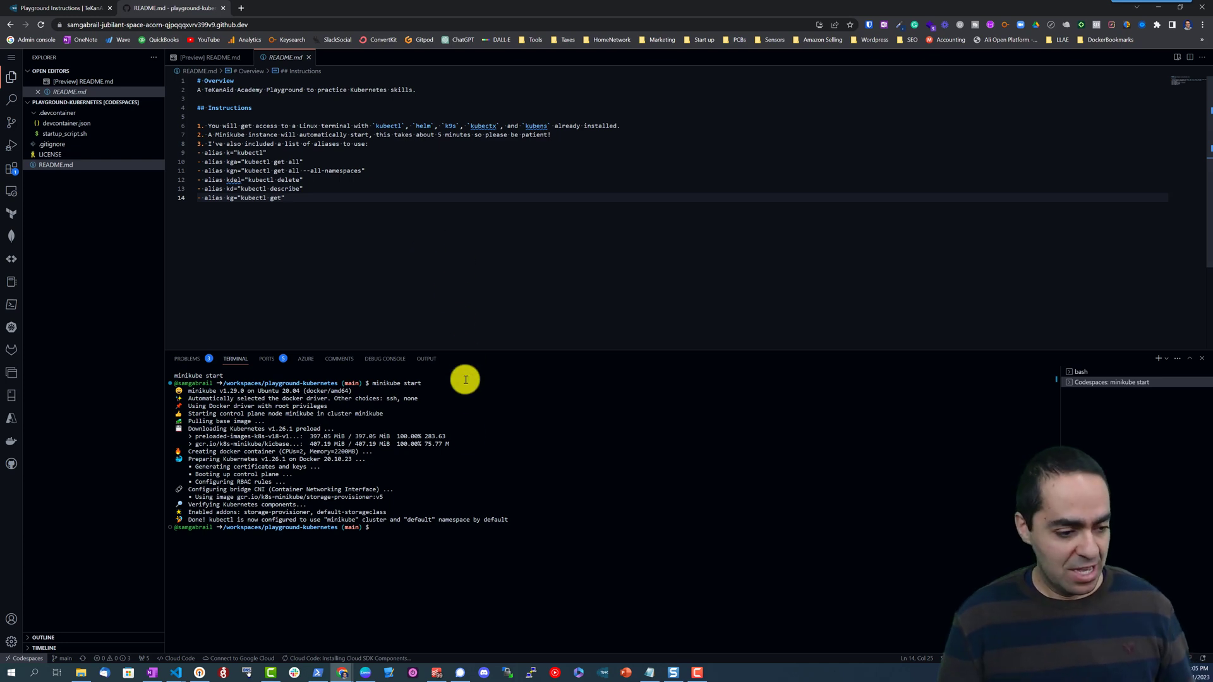
Clear the terminal, zoom the interface in twice and resize the terminal panel.
{"action": "left_click", "coordinate": [465, 526]}
{"action": "type", "text": "clear"}
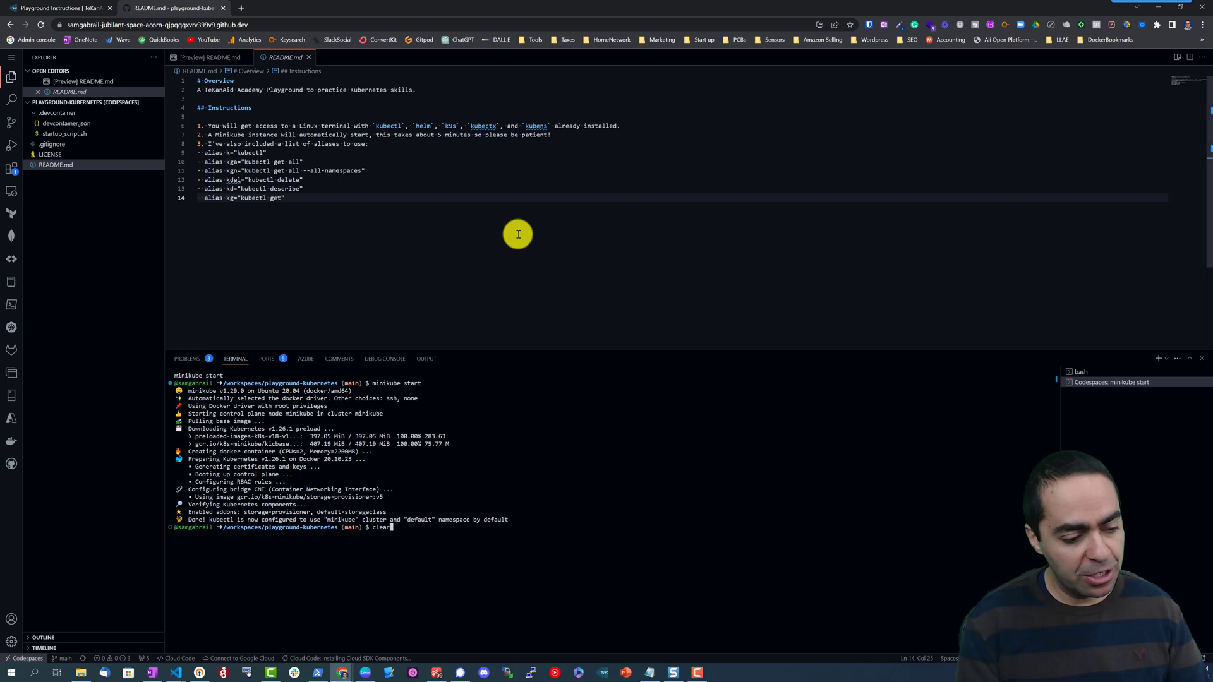
{"action": "key", "text": "Return"}
{"action": "key", "text": "ctrl+plus"}
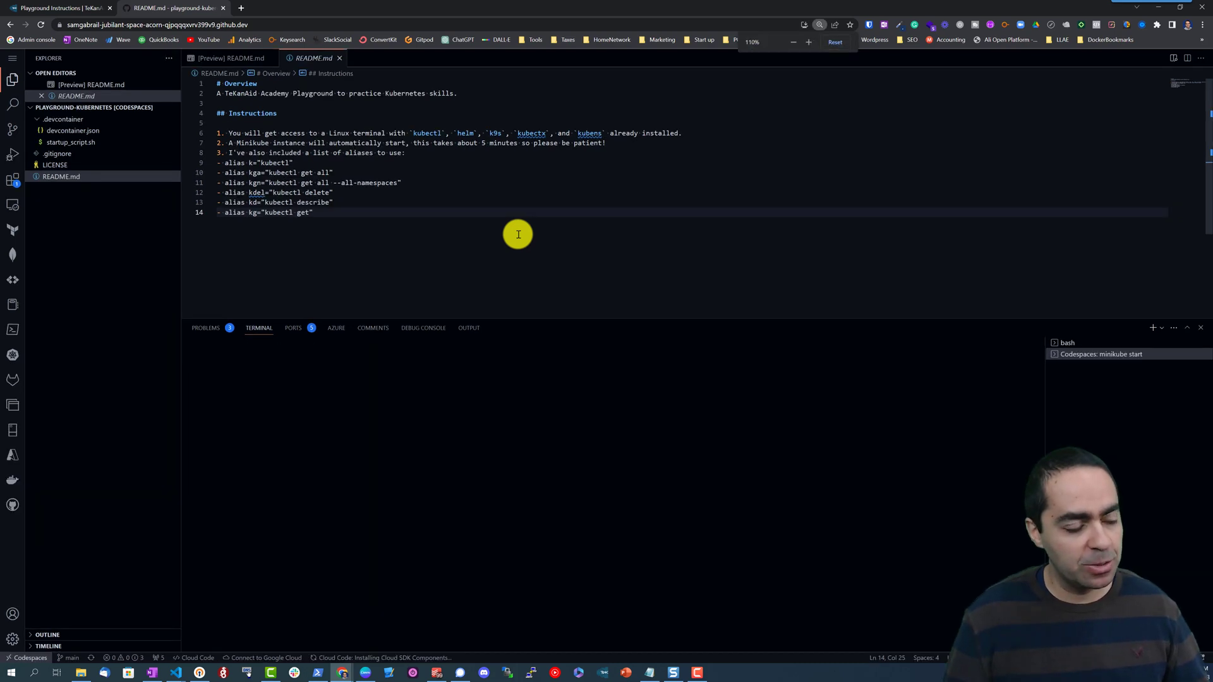
{"action": "key", "text": "ctrl+plus"}
{"action": "key", "text": "ctrl+plus"}
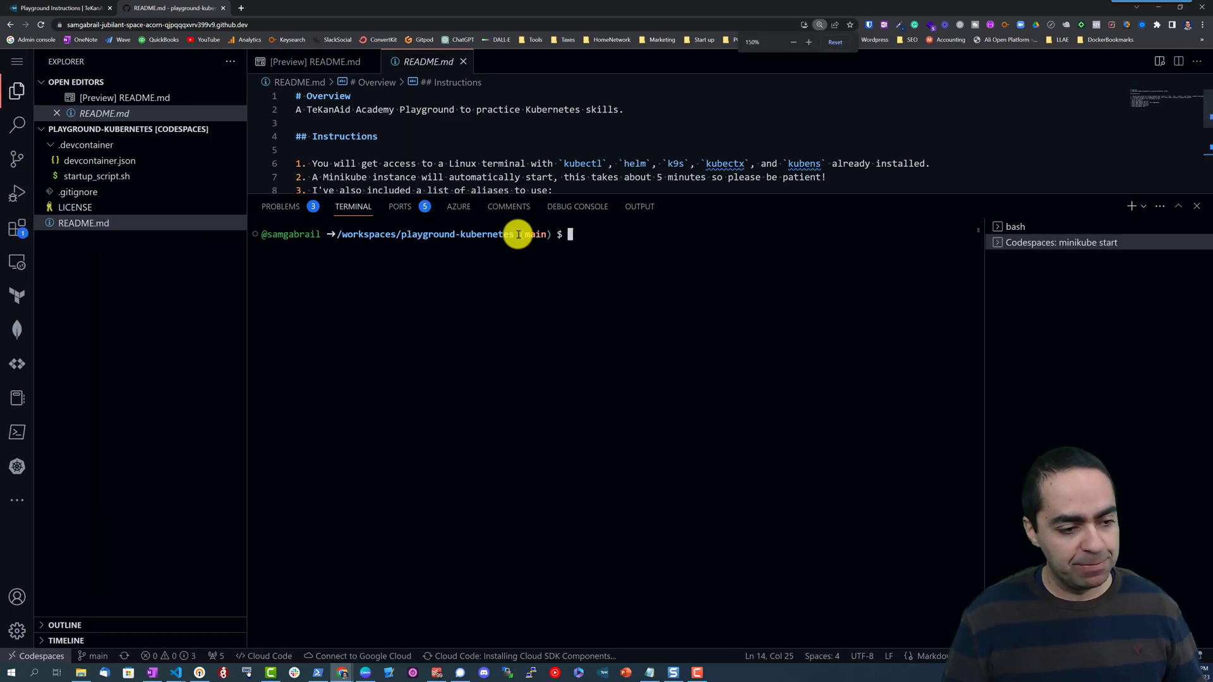
{"action": "left_click_drag", "start_coordinate": [602, 197], "coordinate": [602, 226]}
{"action": "type", "text": "kgn"}
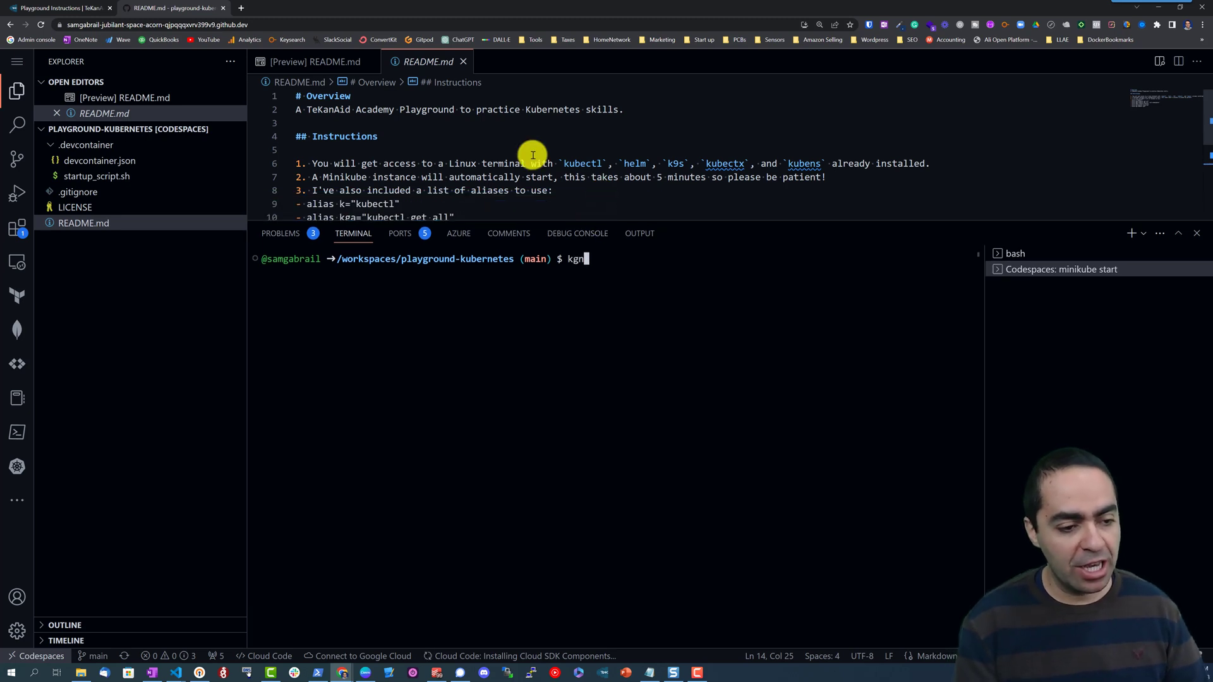
Run the kgn alias to list all resources and highlight the coredns pod.
{"action": "key", "text": "Return"}
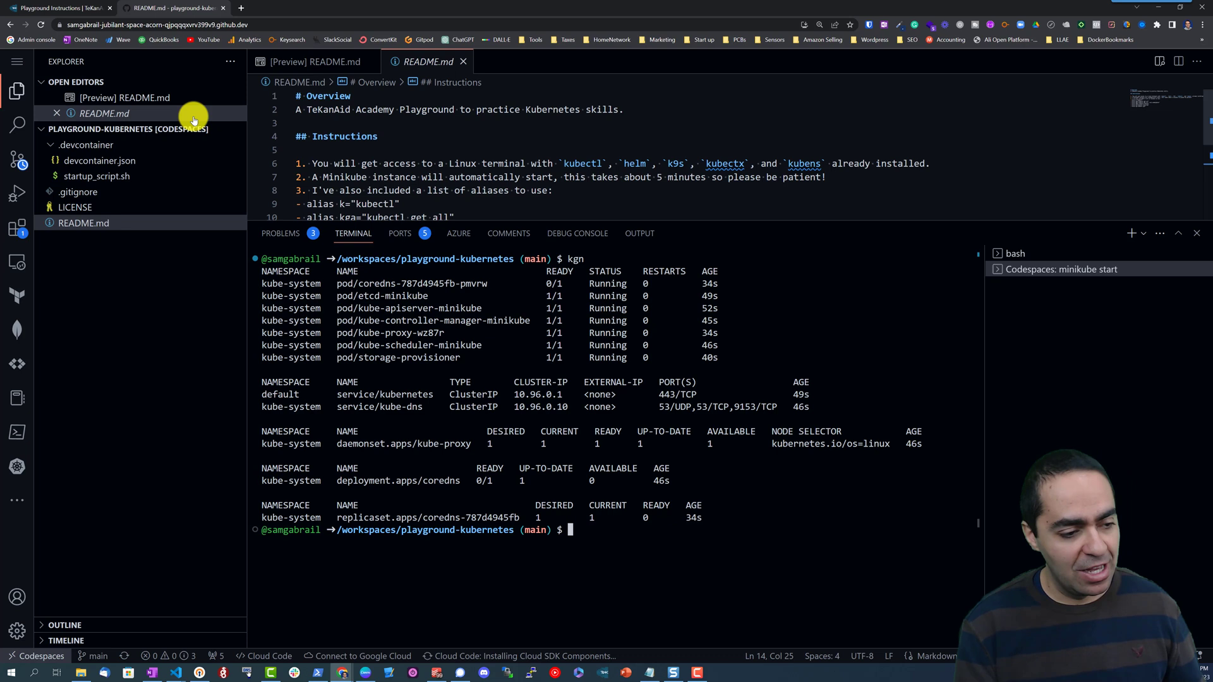
{"action": "left_click_drag", "start_coordinate": [336, 283], "coordinate": [487, 284]}
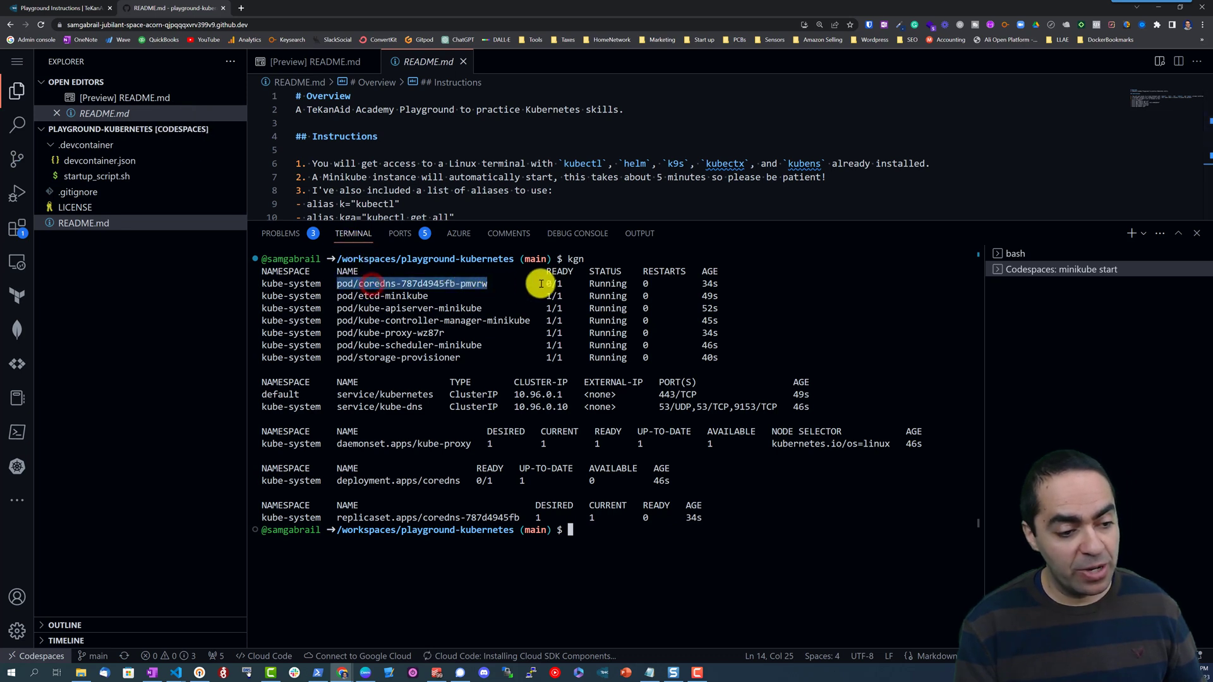
{"action": "left_click", "coordinate": [527, 352]}
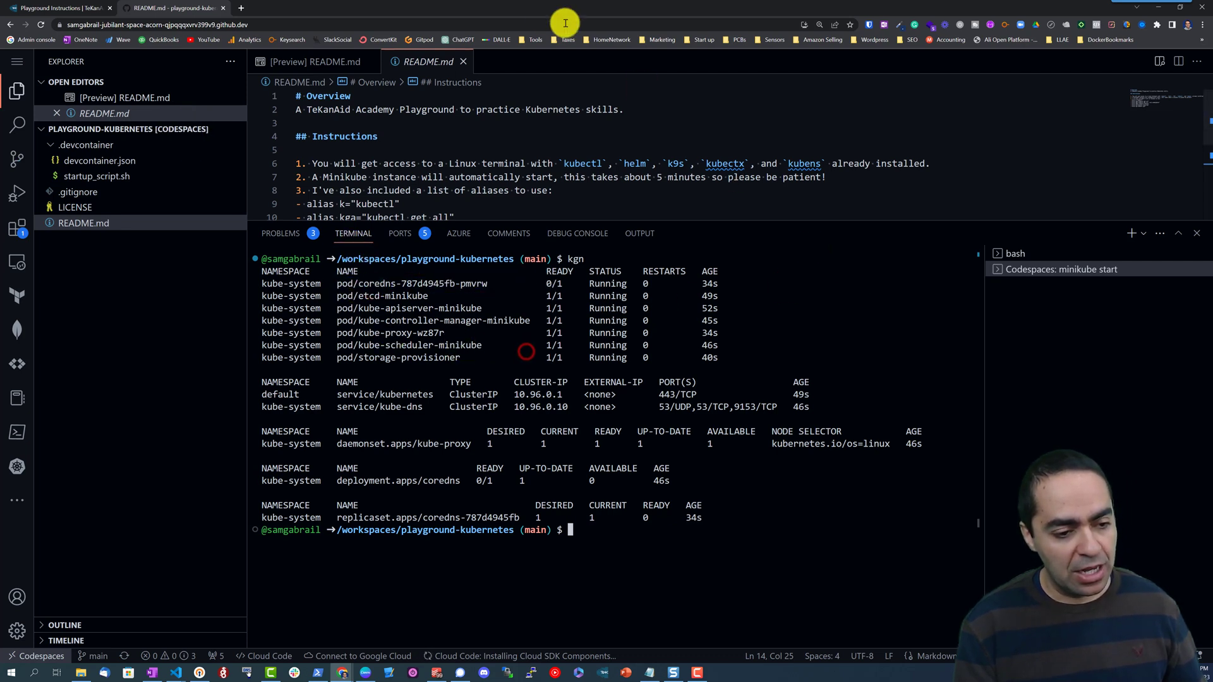
{"action": "type", "text": "kubectx"}
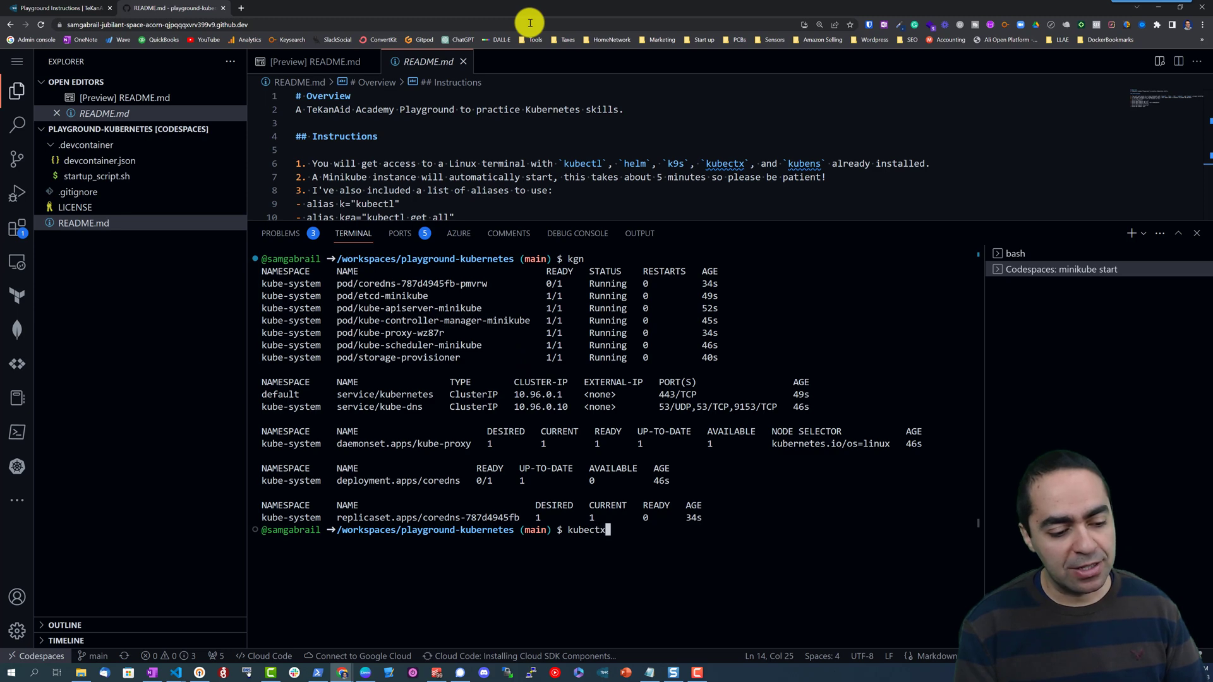
Switch to the minikube context with kubectx and the kube-system namespace with kubens.
{"action": "key", "text": "Return"}
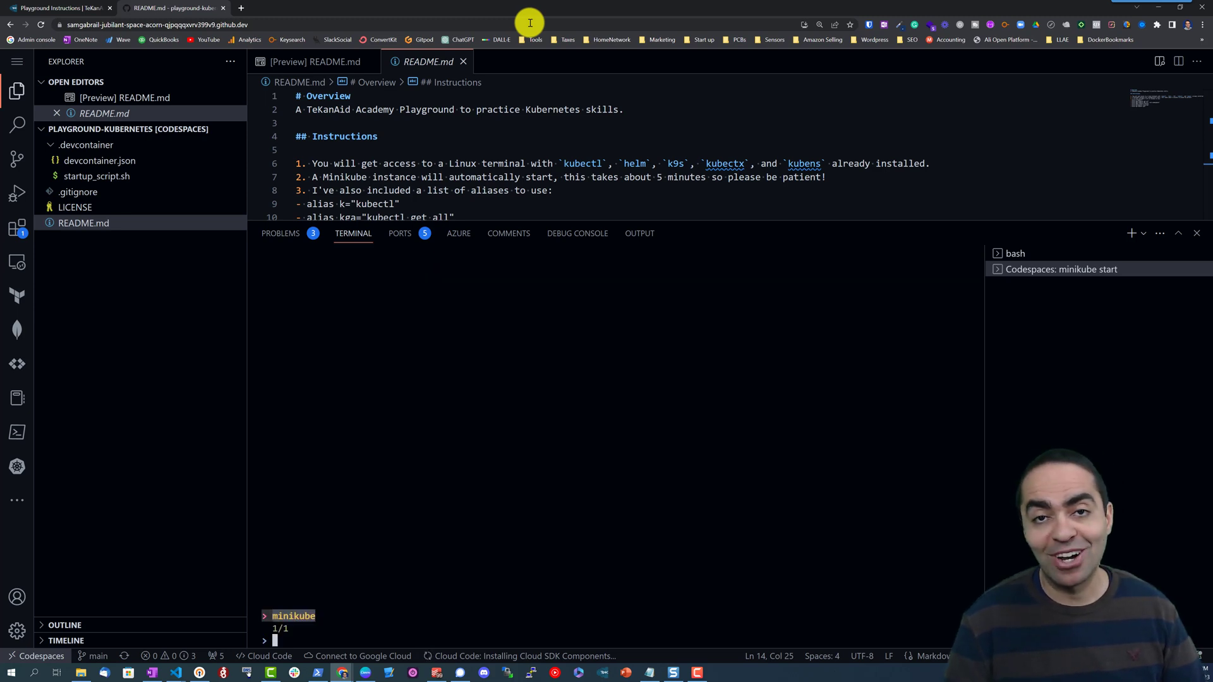
{"action": "key", "text": "Return"}
{"action": "type", "text": "kube"}
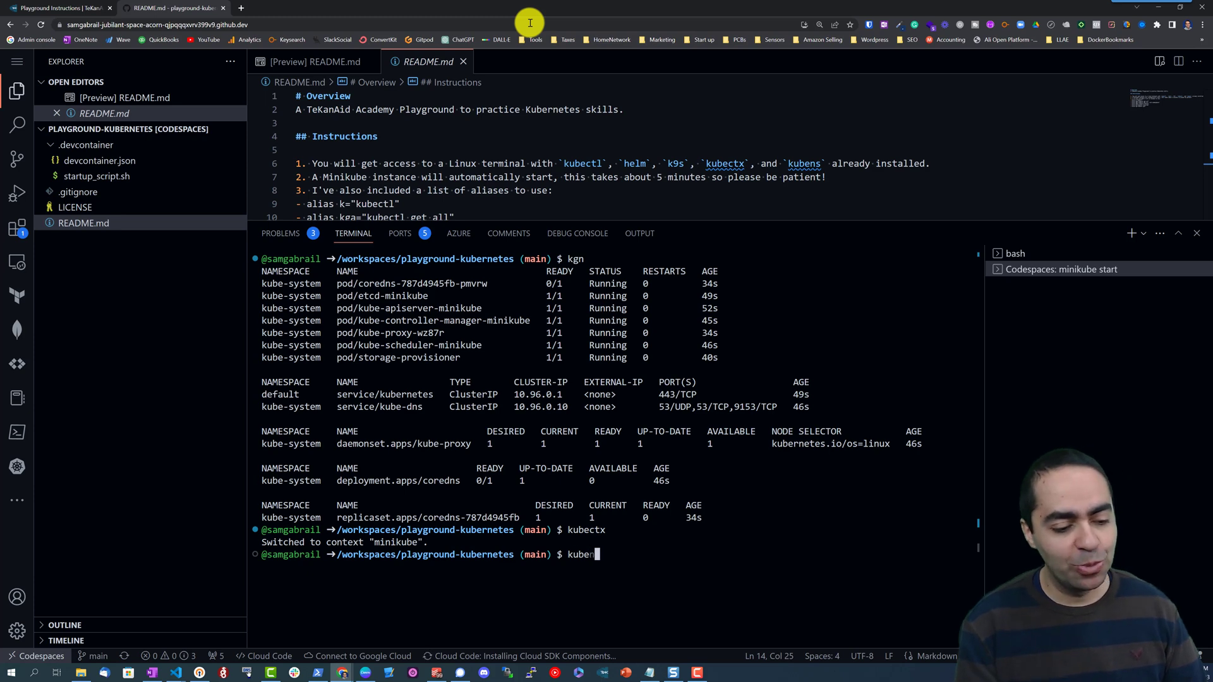
{"action": "type", "text": "ns"}
{"action": "key", "text": "Return"}
{"action": "key", "text": "Up"}
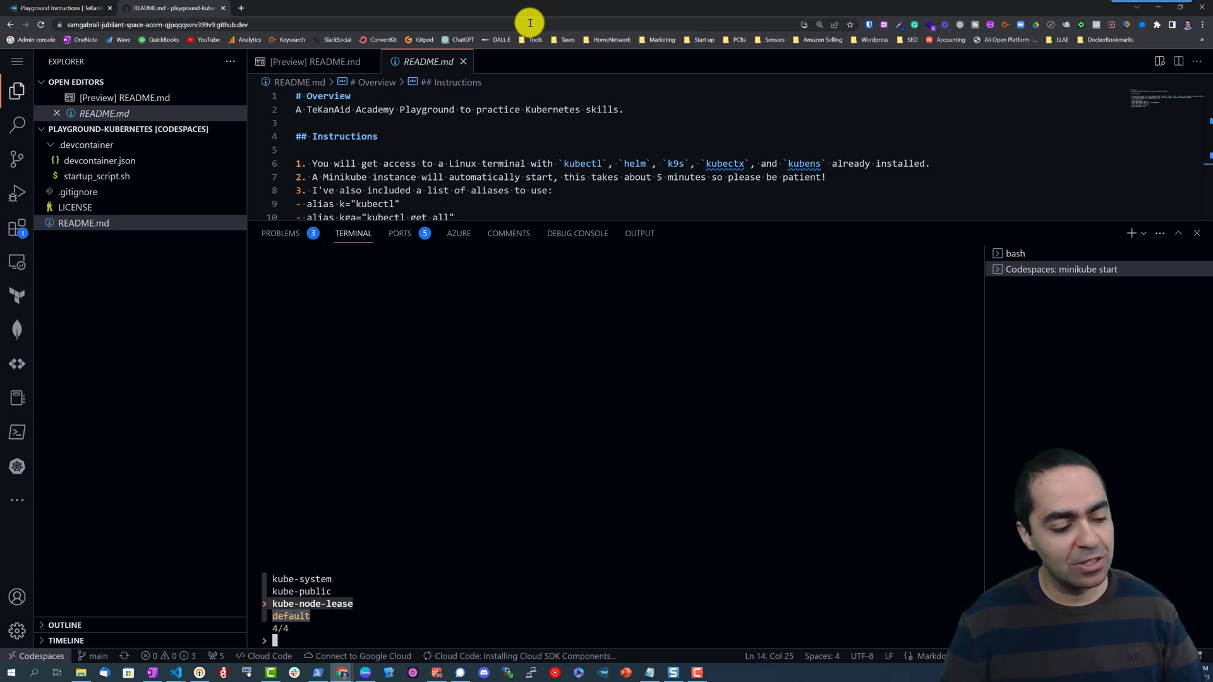
{"action": "key", "text": "Up"}
{"action": "key", "text": "Up"}
{"action": "key", "text": "Return"}
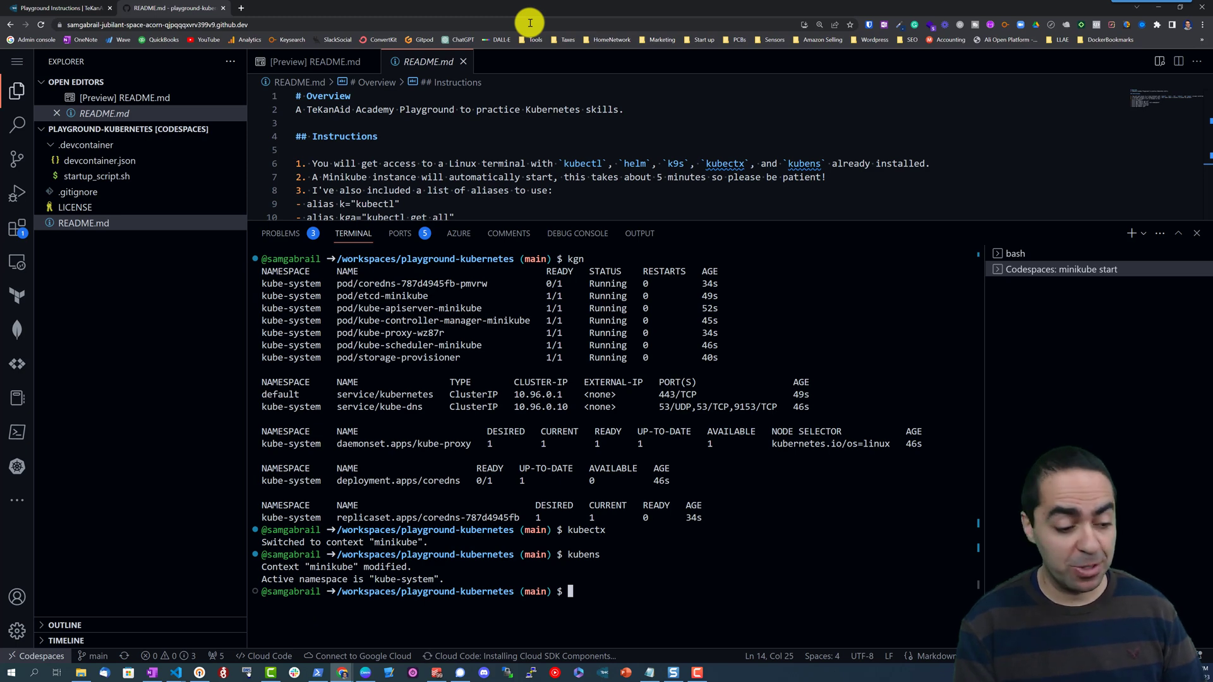
{"action": "type", "text": "kga"}
Run kga to list kube-system resources and highlight the coredns pod.
{"action": "key", "text": "Return"}
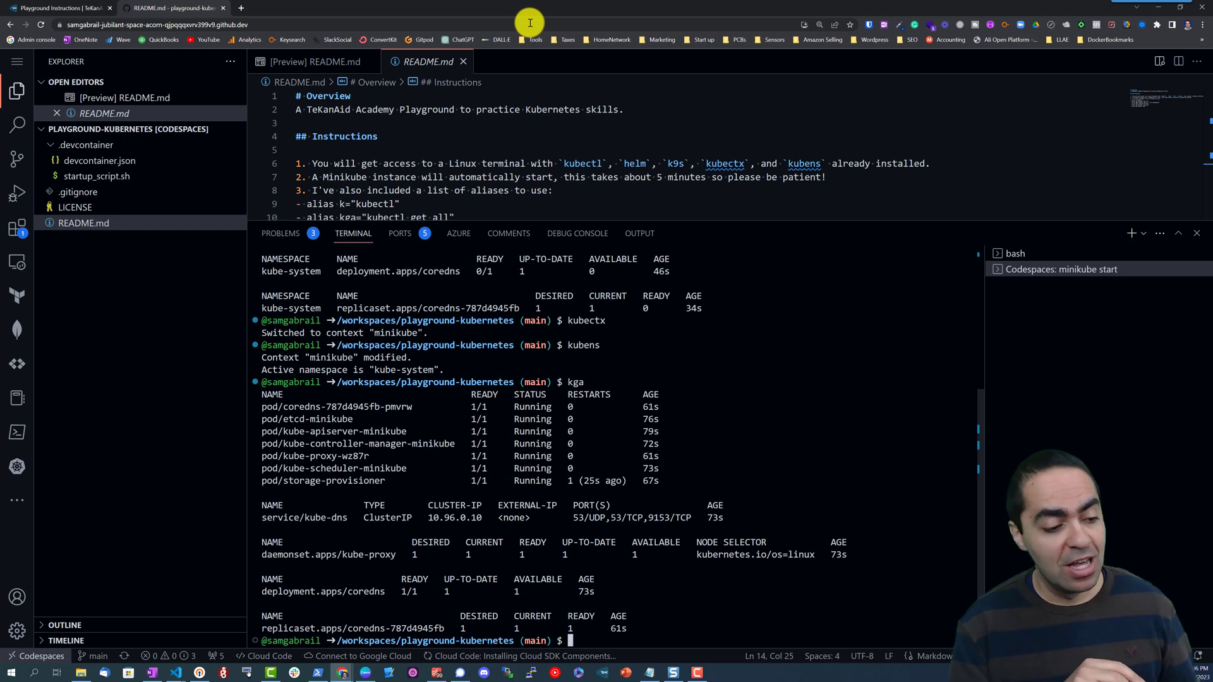
{"action": "double_click", "coordinate": [303, 406]}
{"action": "left_click", "coordinate": [484, 323]}
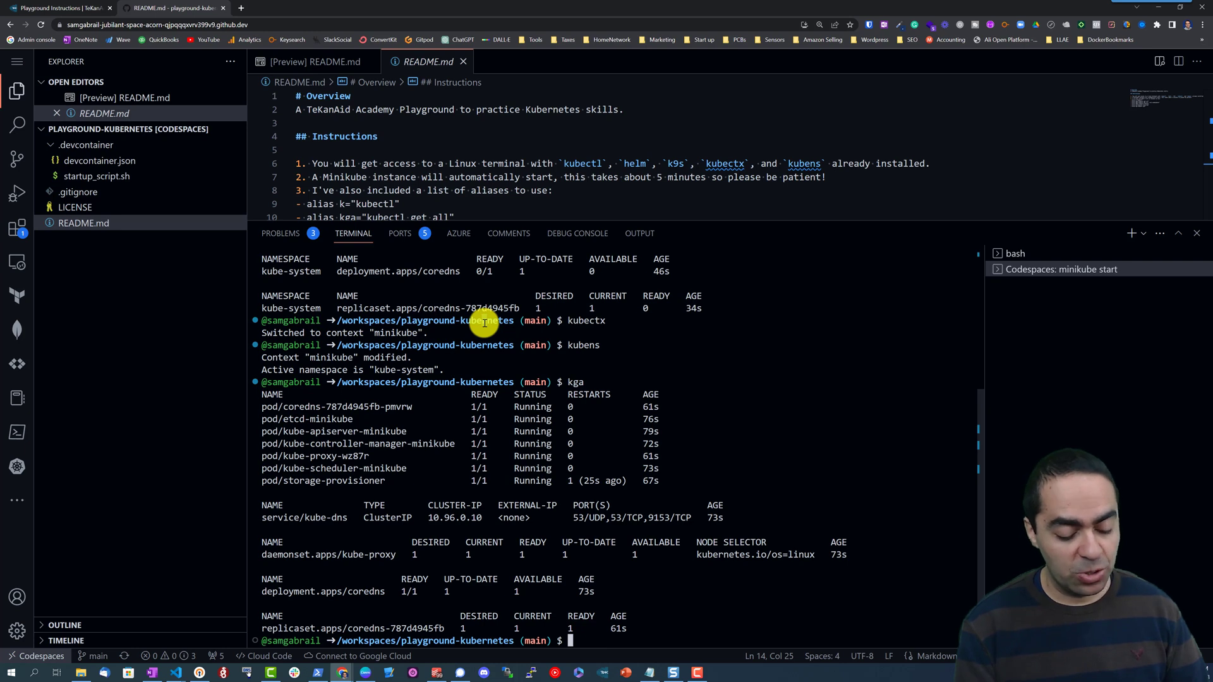
{"action": "type", "text": "k9s"}
Browse kube-system pods down to kube-apiserver-minikube in k9s, quit, and clear the terminal.
{"action": "key", "text": "Return"}
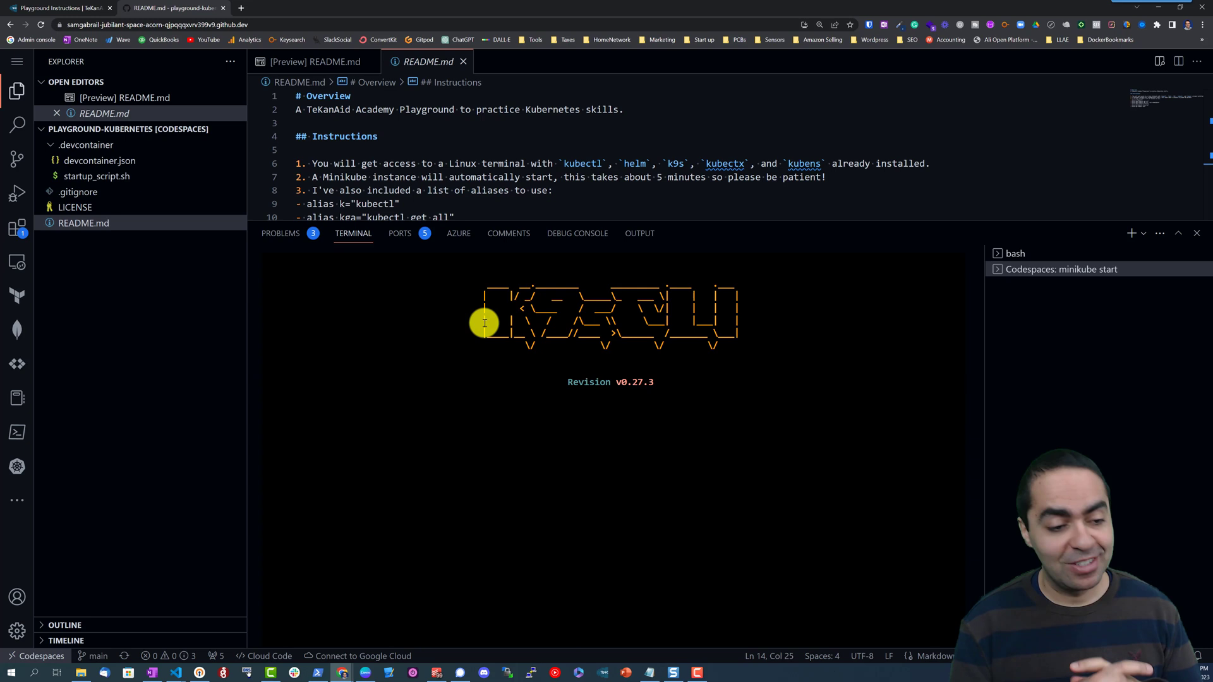
{"action": "key", "text": "Down"}
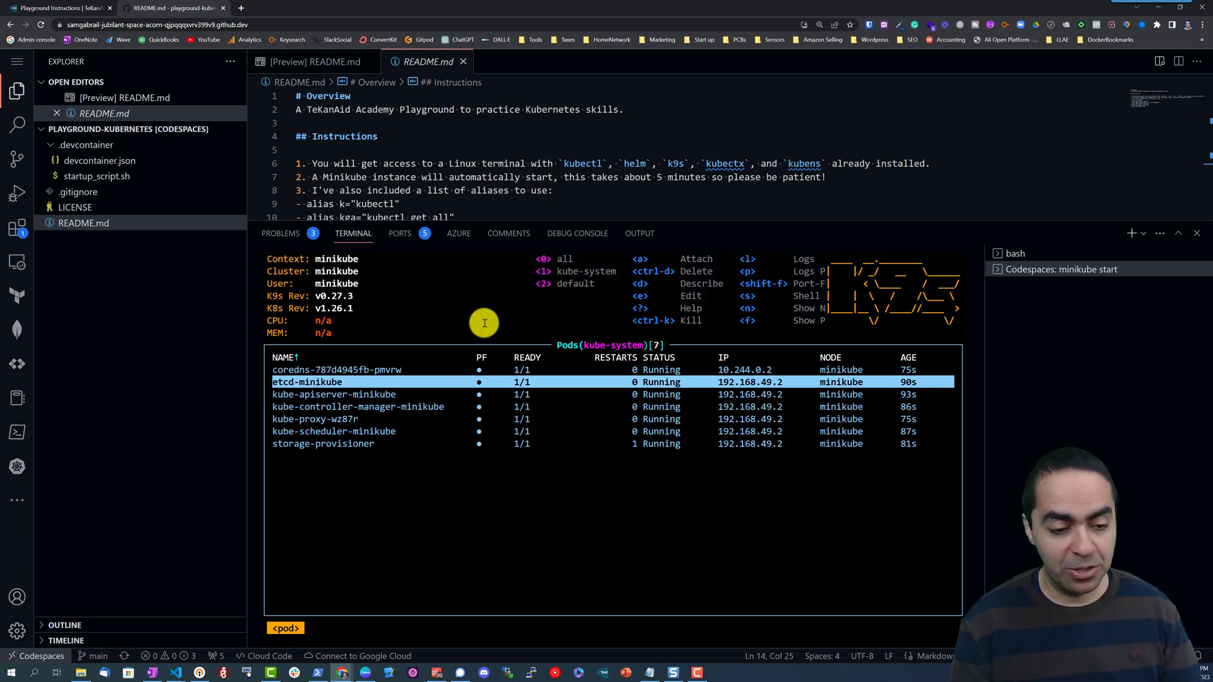
{"action": "key", "text": "Down"}
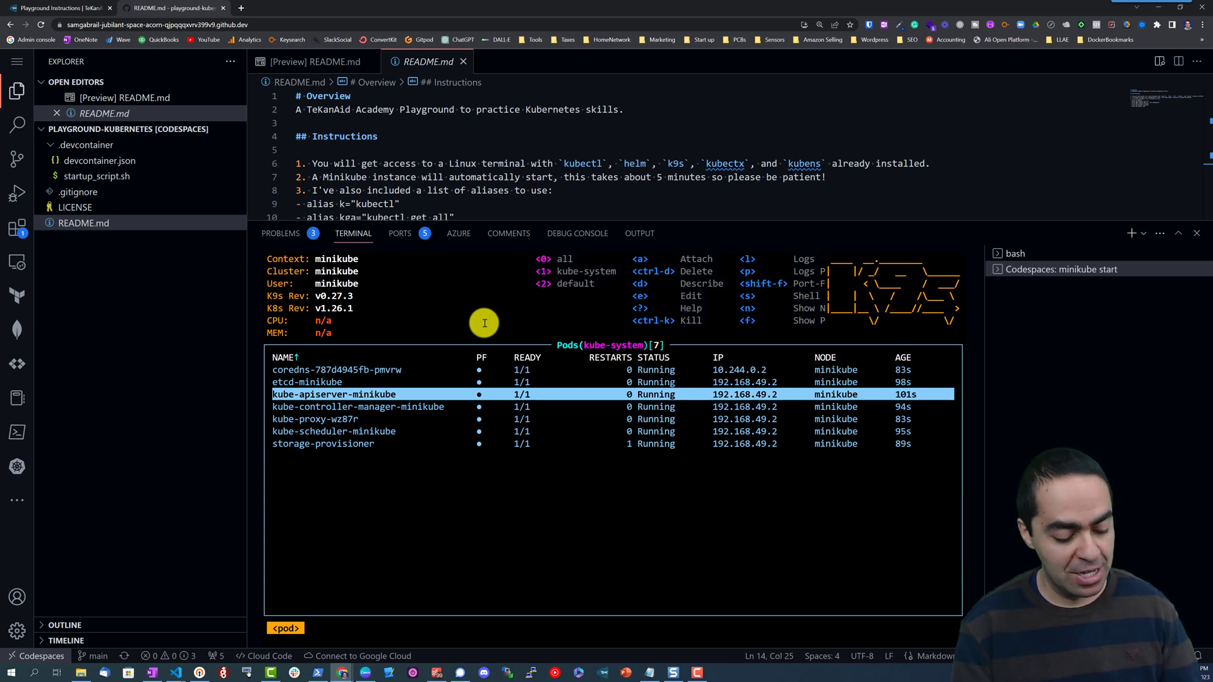
{"action": "key", "text": "ctrl+c"}
{"action": "type", "text": "cle"}
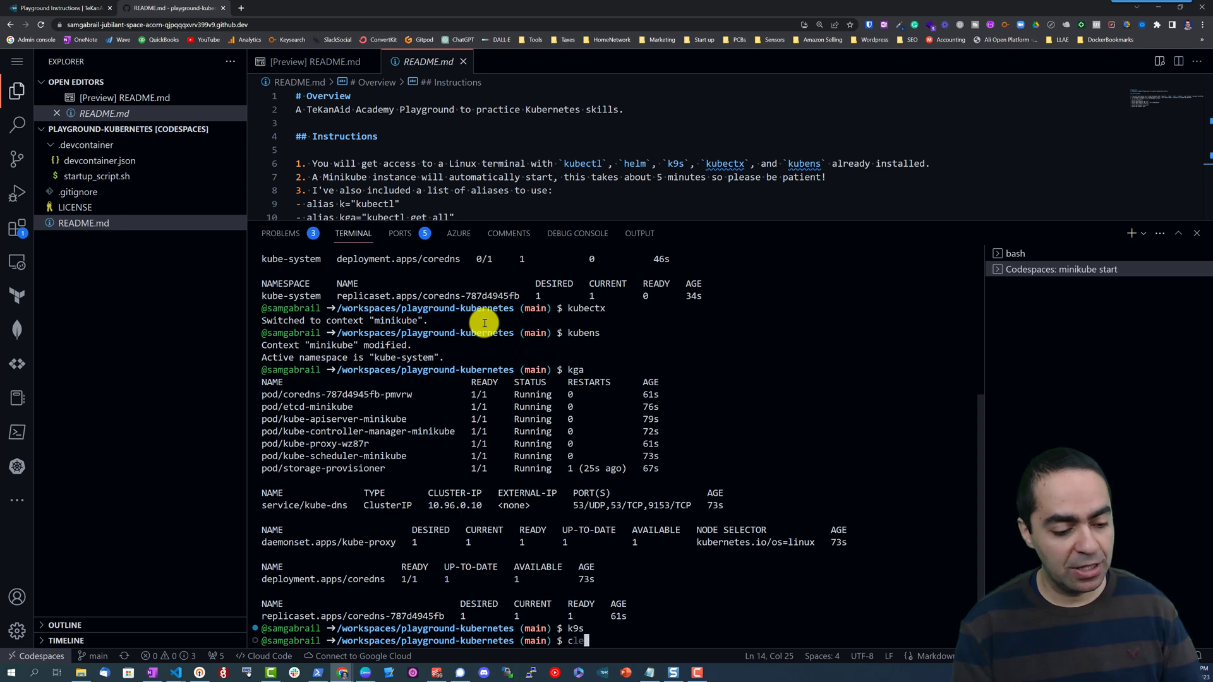
{"action": "type", "text": "ar"}
{"action": "key", "text": "Return"}
{"action": "type", "text": "h"}
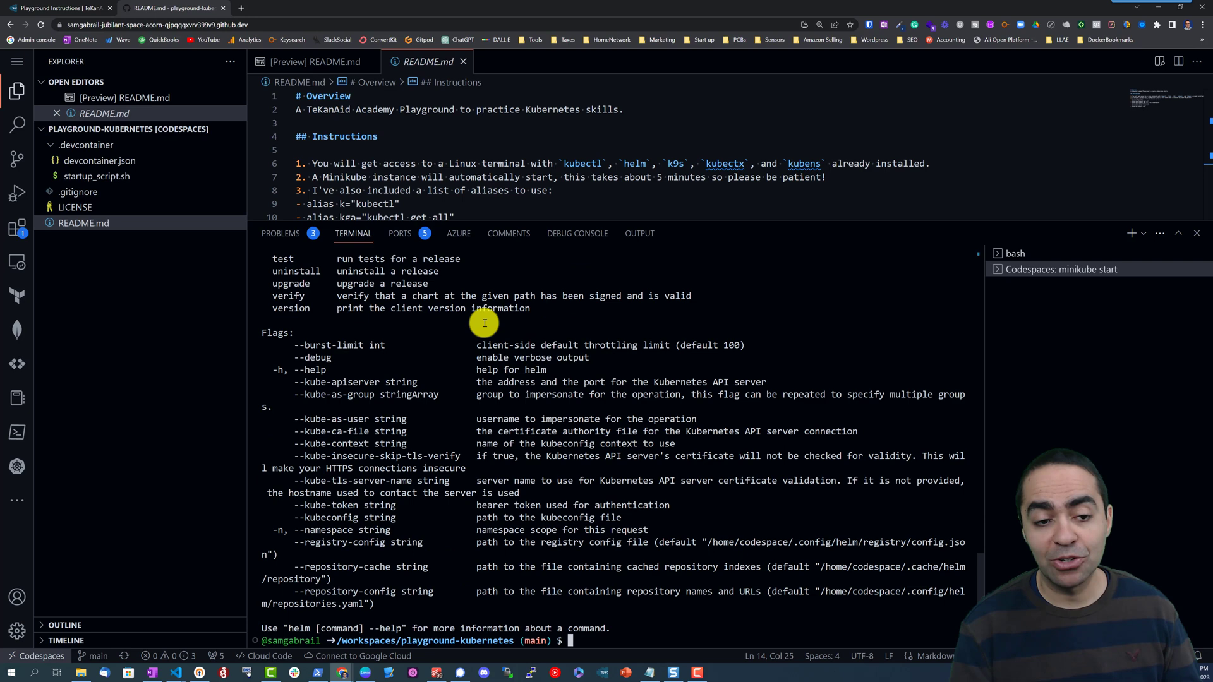
{"action": "scroll", "coordinate": [659, 145], "scroll_direction": "down", "scroll_amount": 3}
{"action": "scroll", "coordinate": [659, 144], "scroll_direction": "down", "scroll_amount": 2}
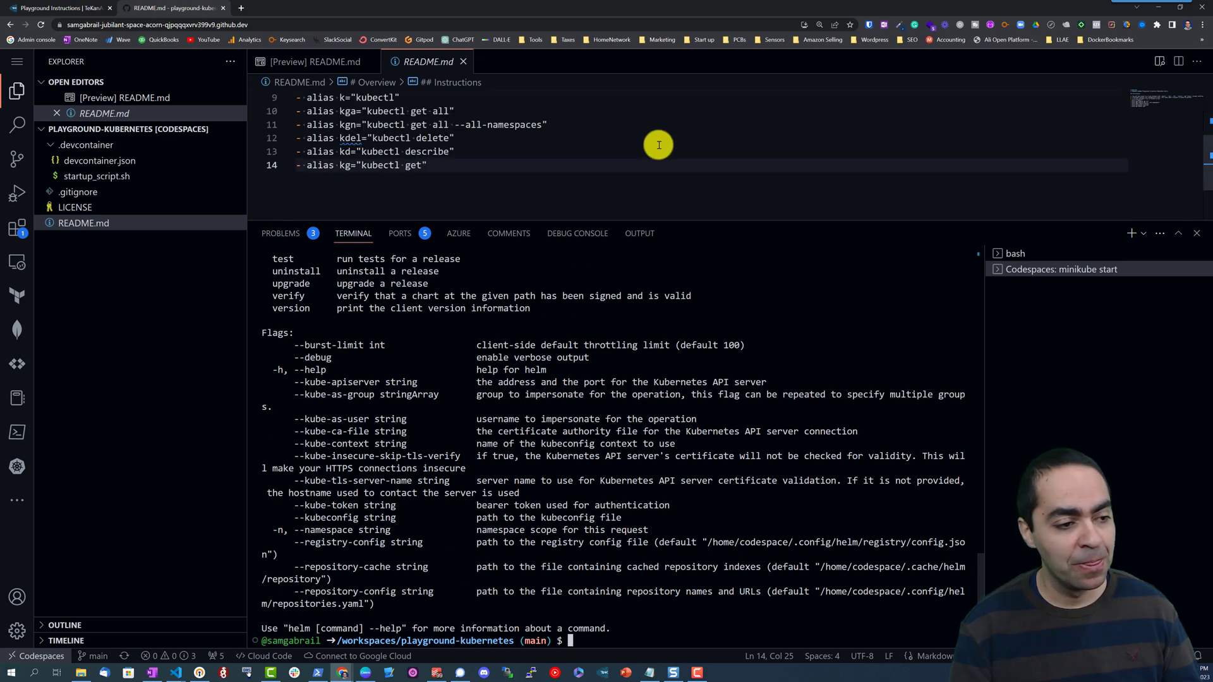
{"action": "scroll", "coordinate": [659, 145], "scroll_direction": "up", "scroll_amount": 5}
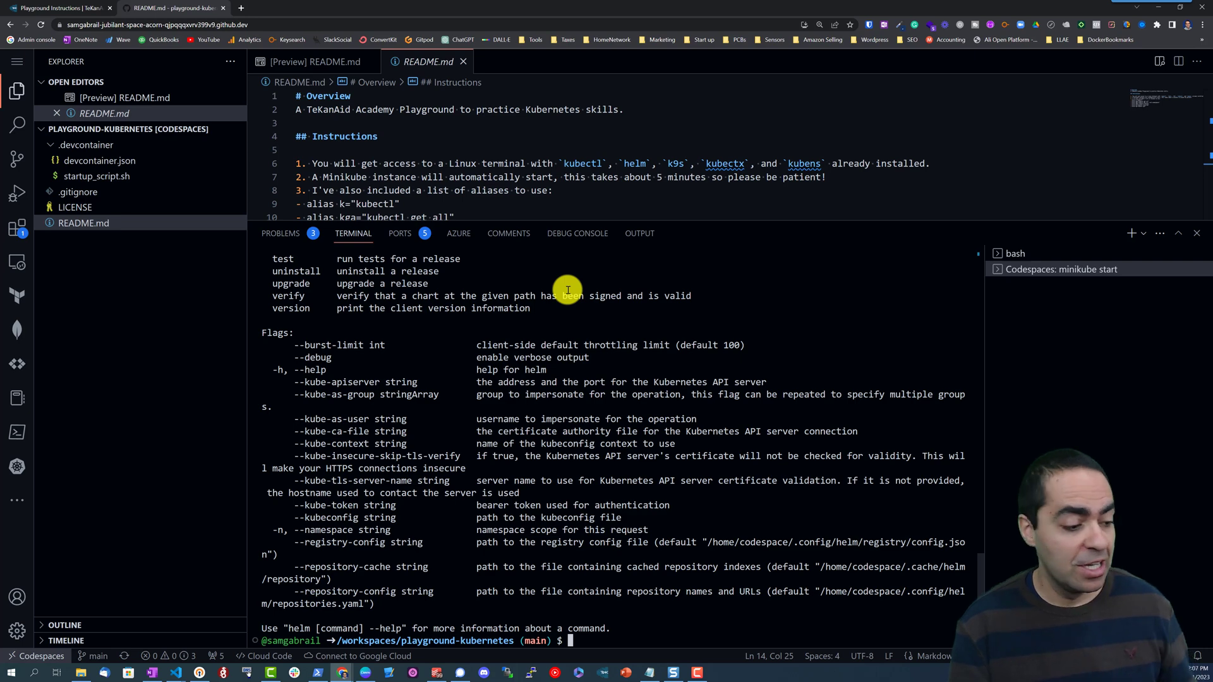
Open the My Codespaces dashboard and the jubilant-space-acorn codespace's actions menu.
{"action": "left_click", "coordinate": [34, 657]}
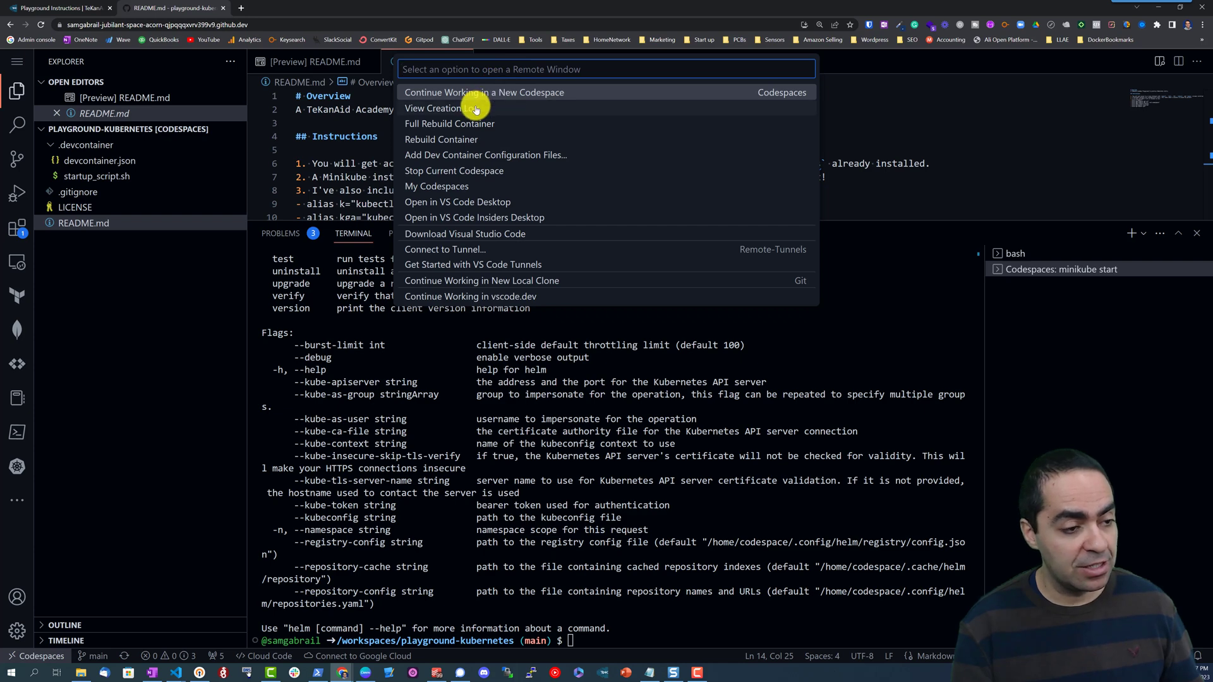
{"action": "left_click", "coordinate": [457, 187]}
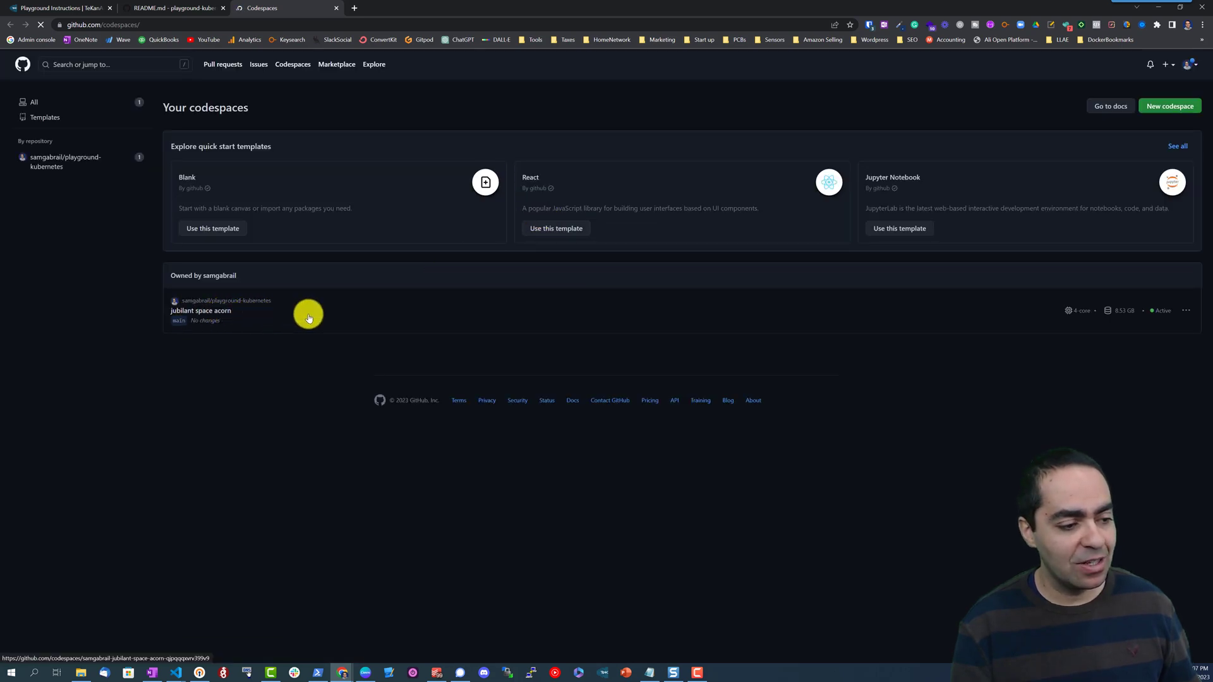
{"action": "left_click", "coordinate": [1186, 311]}
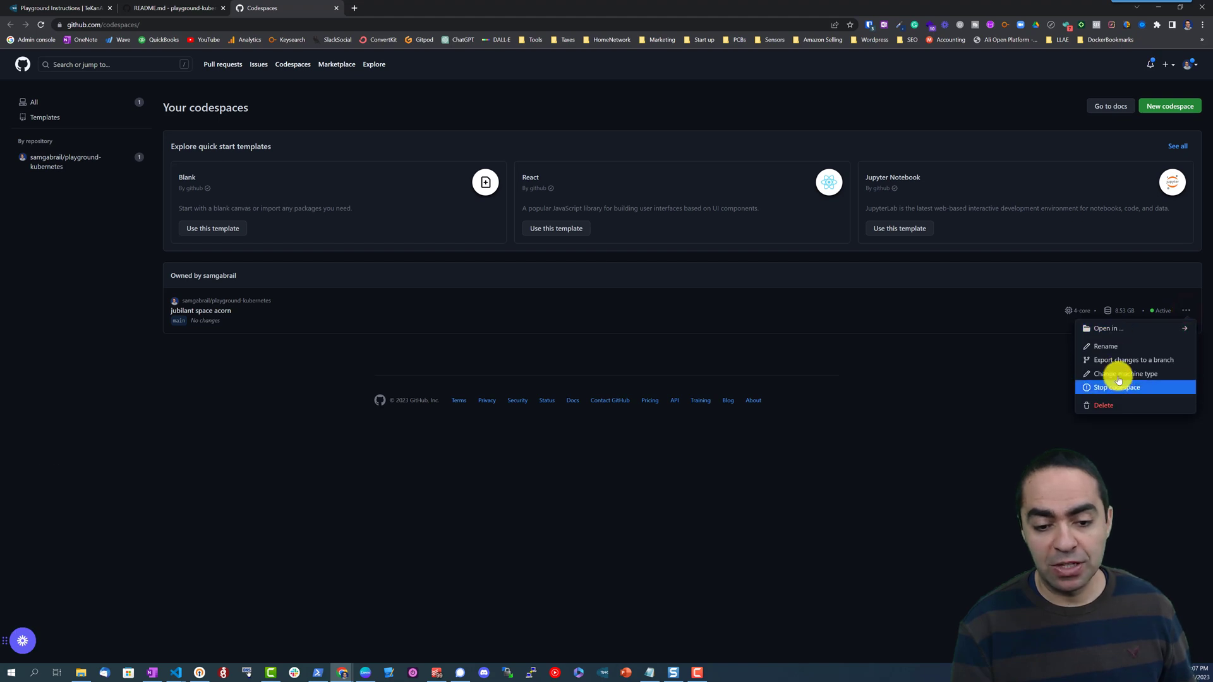
Check the codespace's Open in options, dismiss the menu, and return to the playground editor.
{"action": "left_click", "coordinate": [1102, 329]}
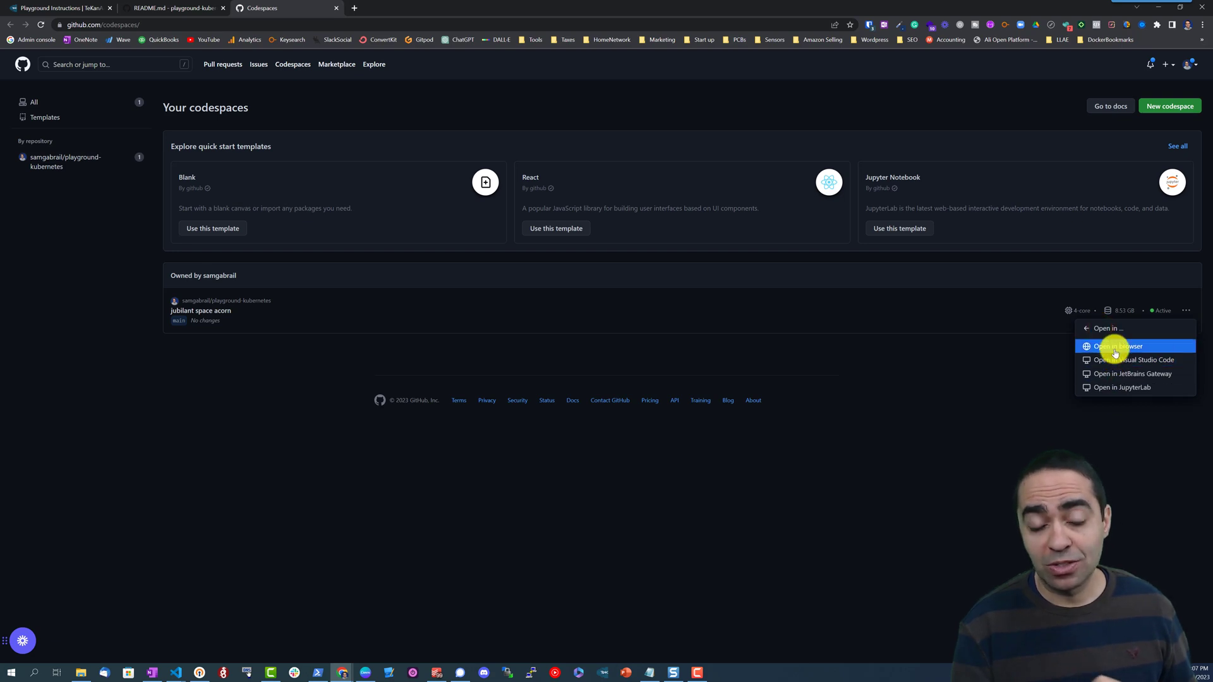
{"action": "left_click", "coordinate": [1106, 329]}
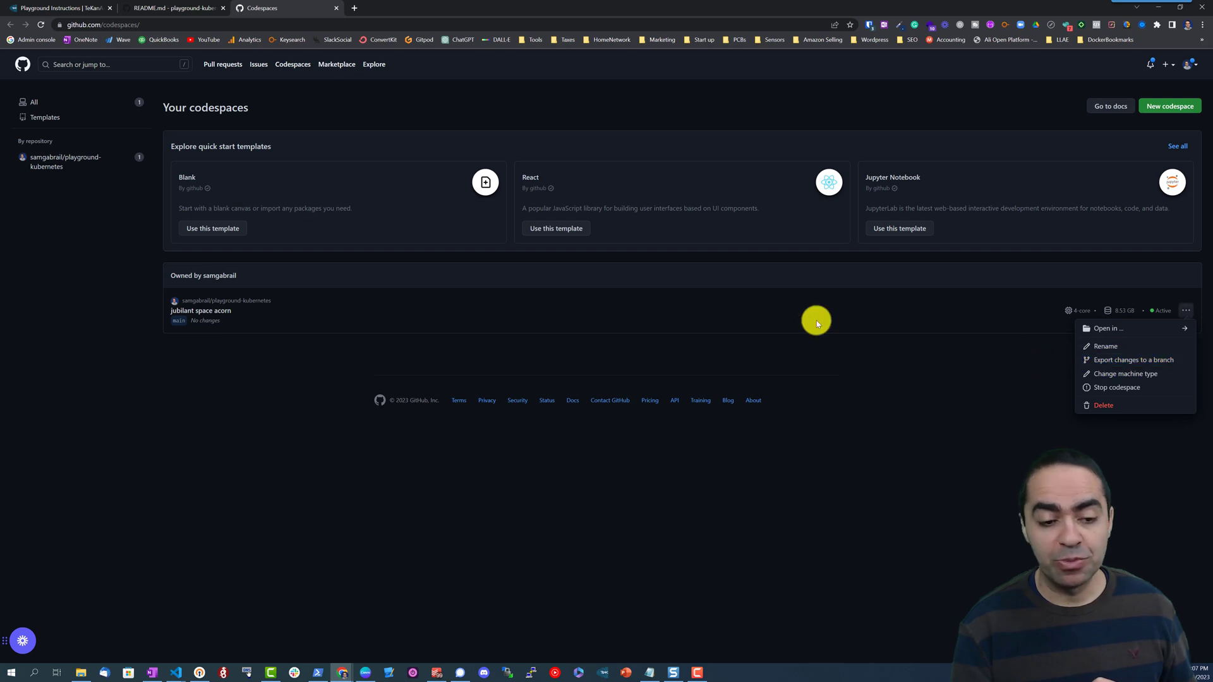
{"action": "left_click", "coordinate": [789, 308]}
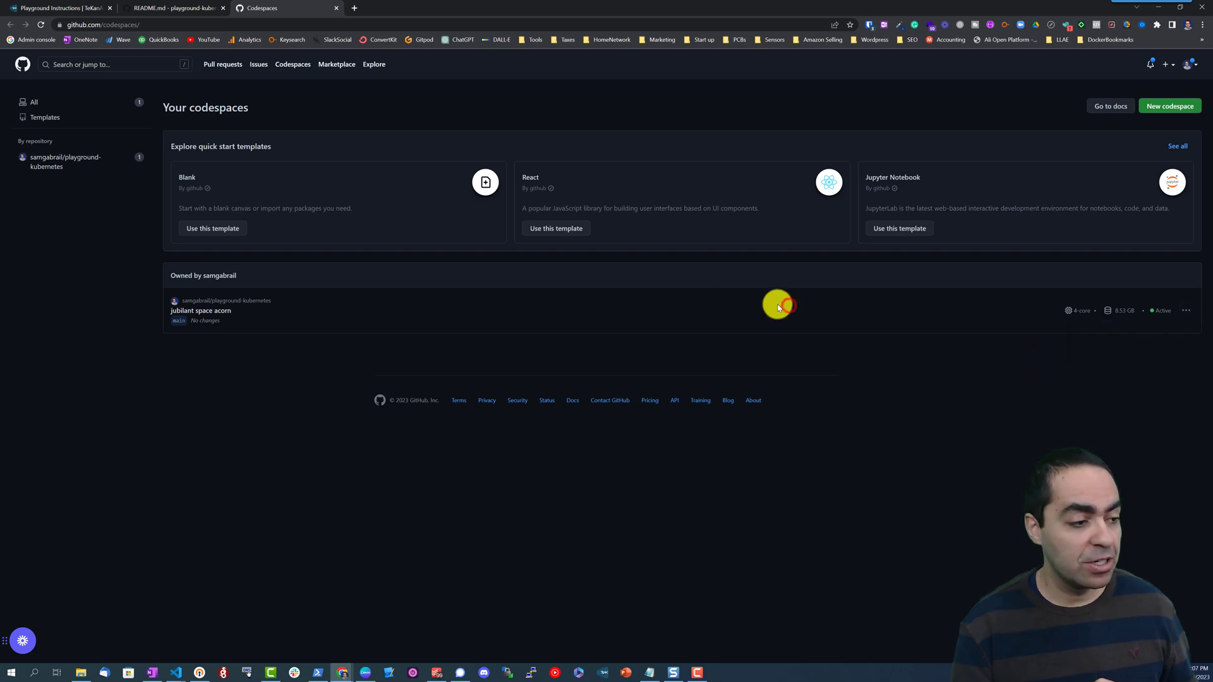
{"action": "left_click", "coordinate": [175, 12]}
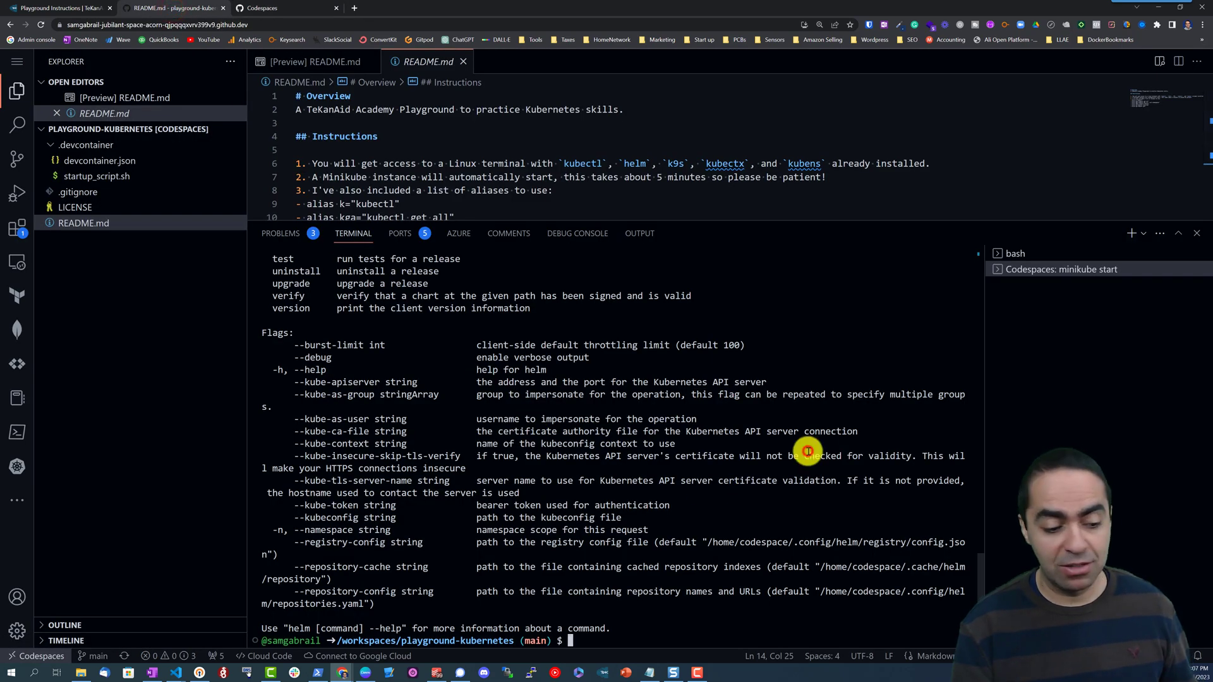